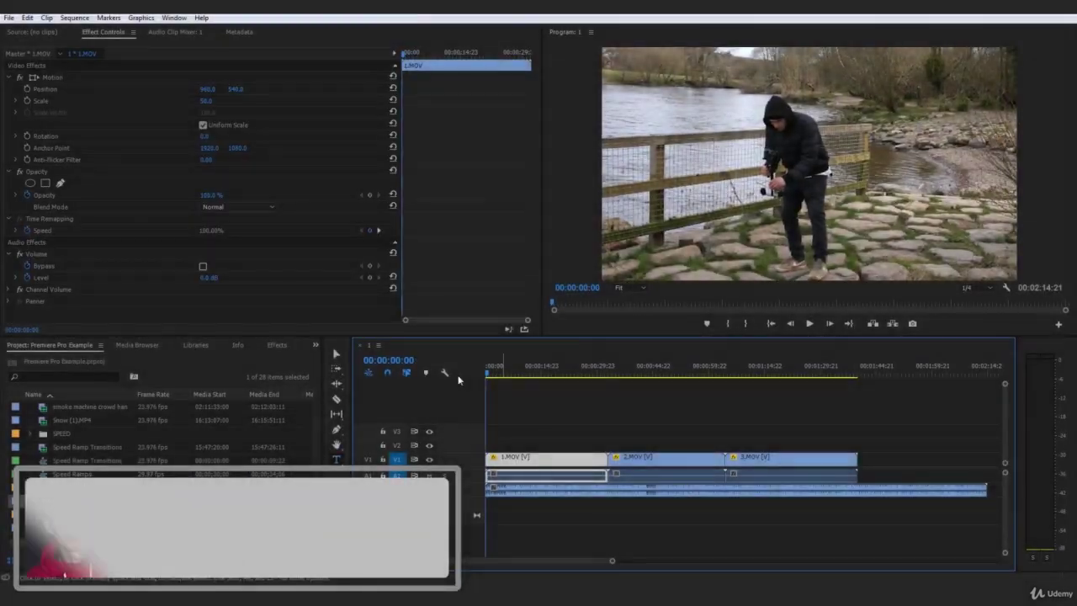
Scrub through the three video clips on V1 to review the footage from beginning to end.
left_click(625, 390)
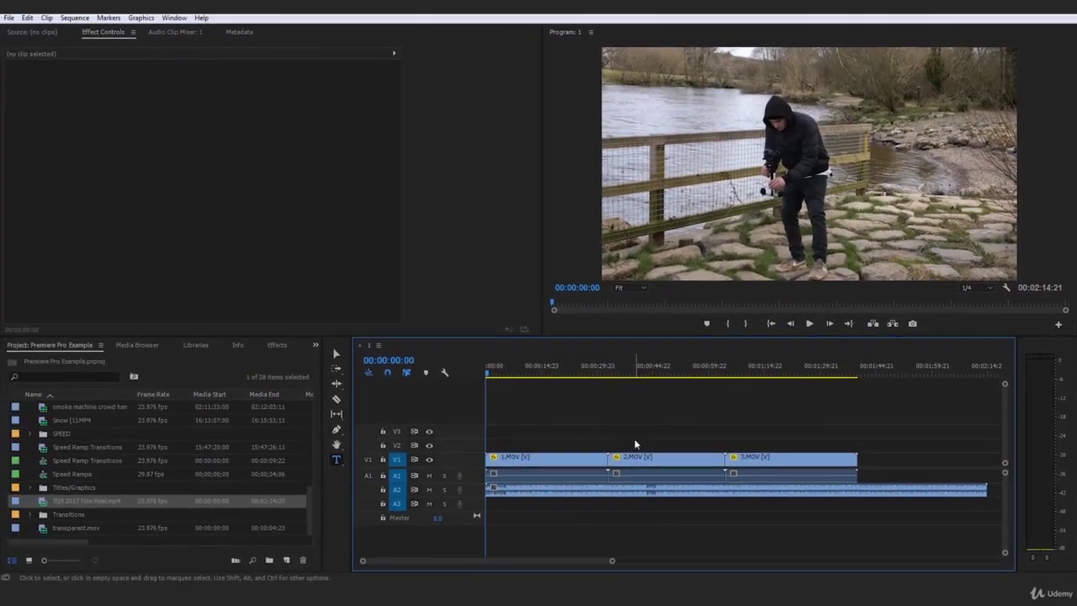
left_click_drag(520, 371, 776, 364)
left_click(713, 393)
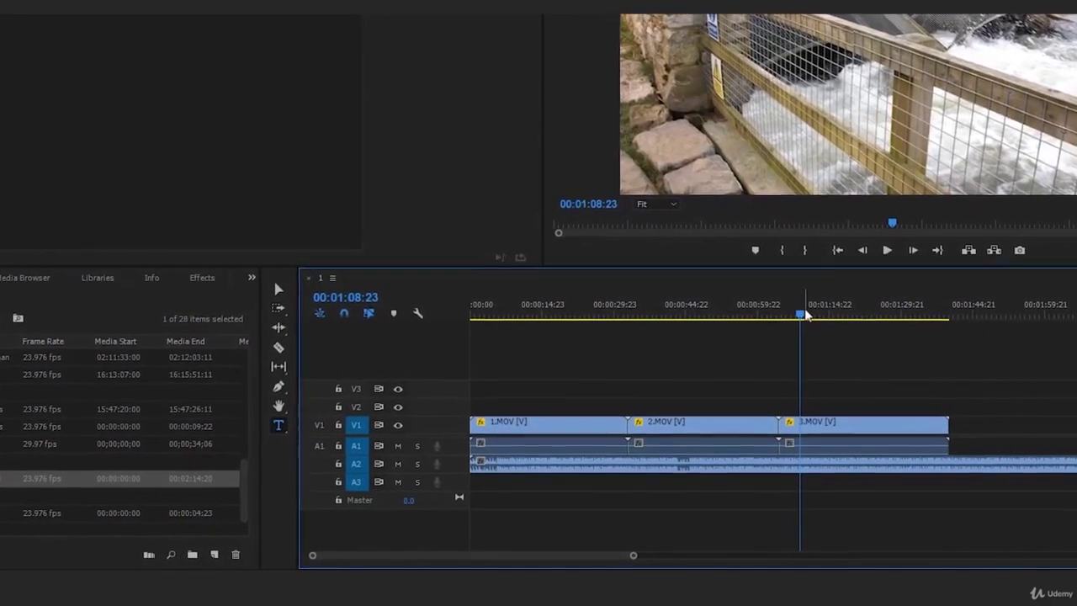
left_click_drag(962, 312, 493, 313)
left_click(783, 354)
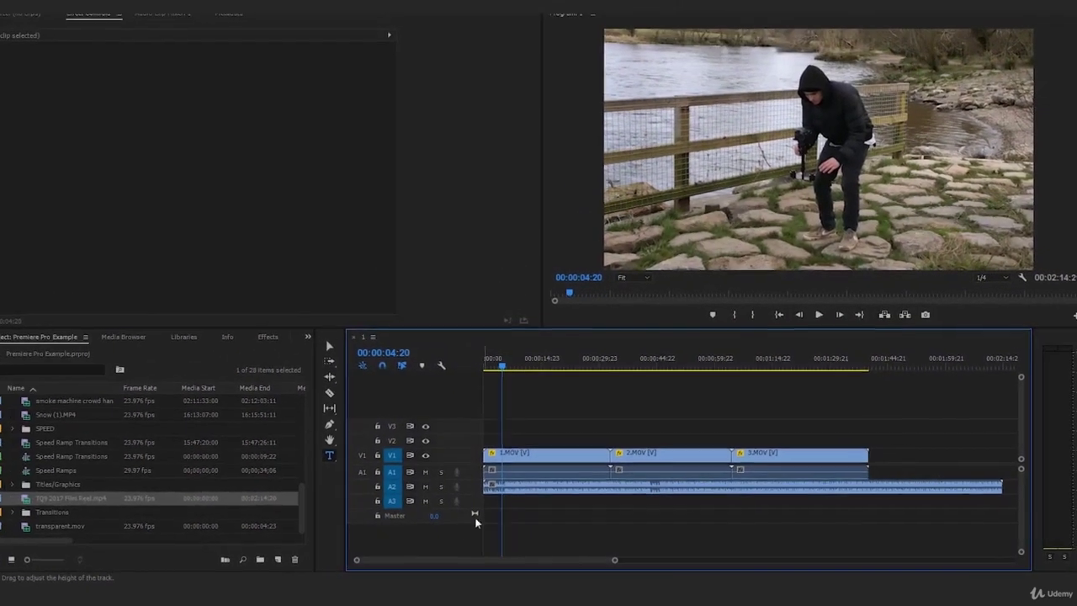
left_click_drag(364, 563, 441, 557)
scroll(439, 558, "down", 5)
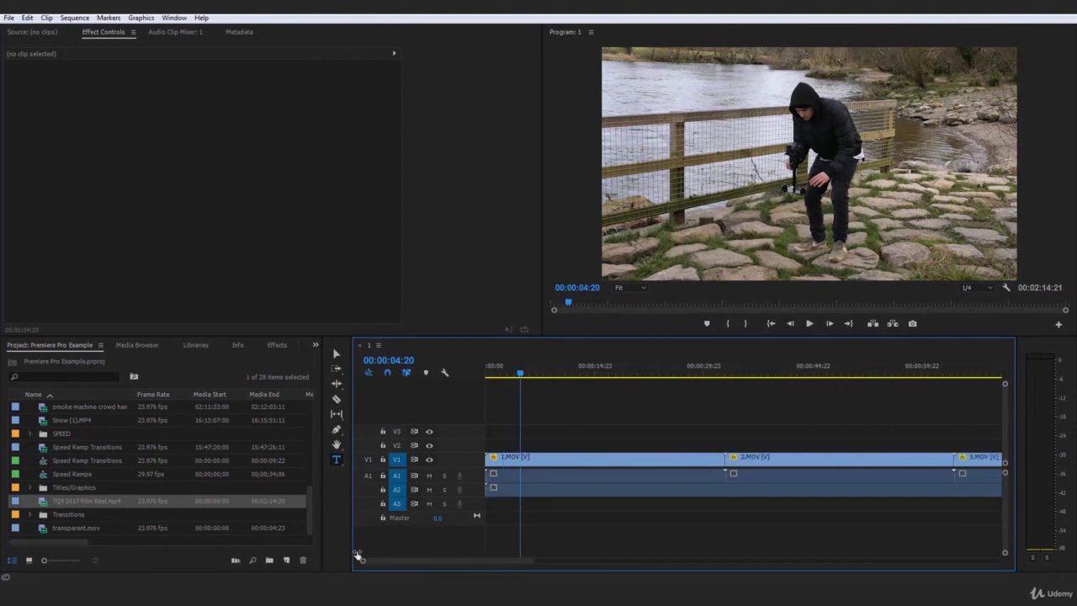
scroll(334, 557, "down", 3)
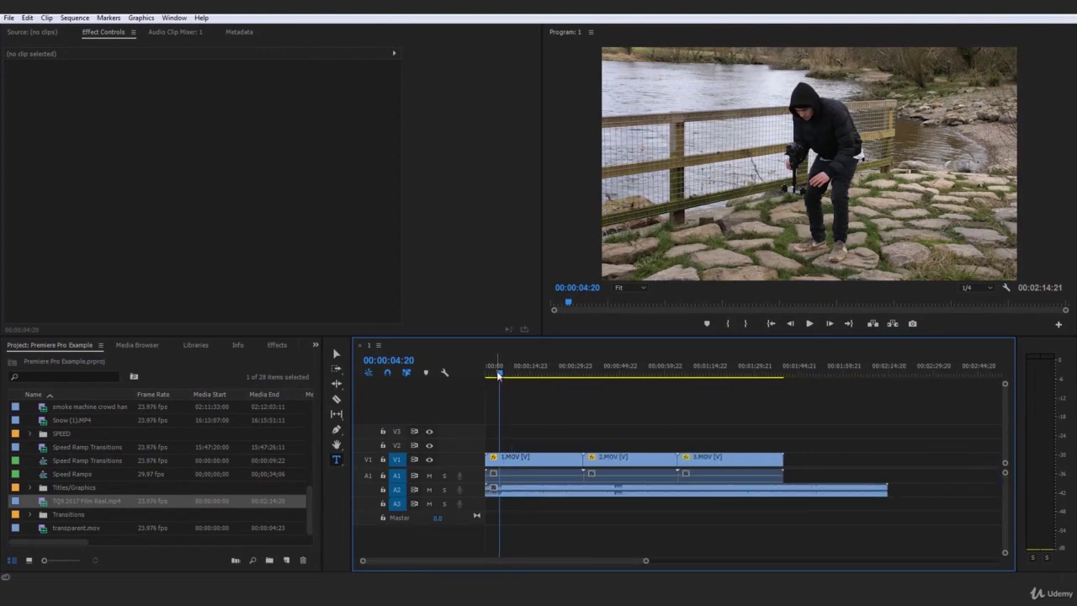
Preview parts of 1.MOV, 2.MOV and 3.MOV with the music and return the playhead to the sequence start.
left_click_drag(497, 376, 519, 376)
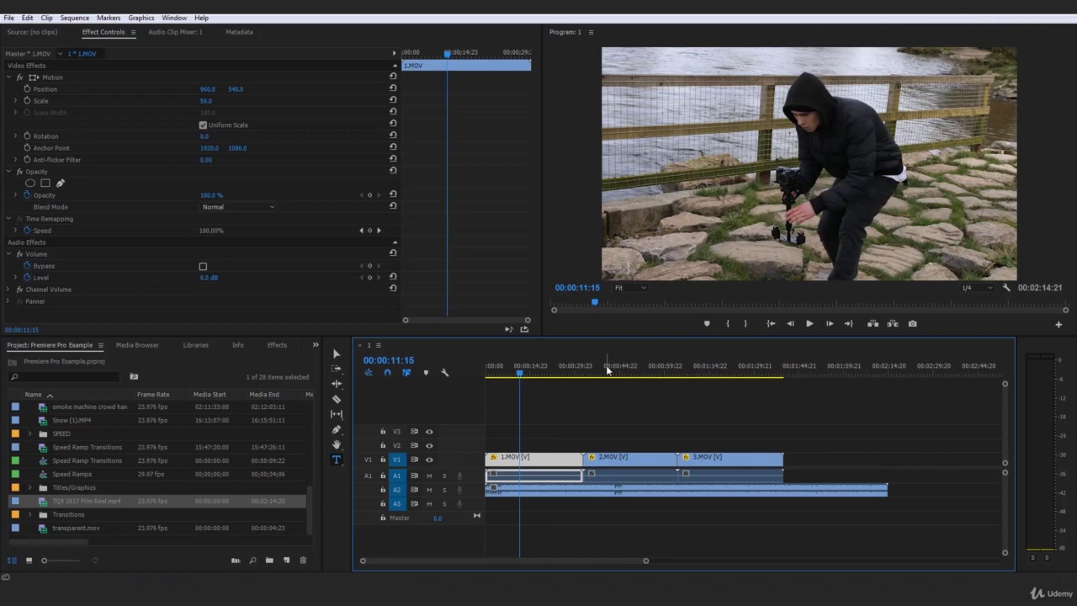
left_click(608, 370)
left_click(534, 370)
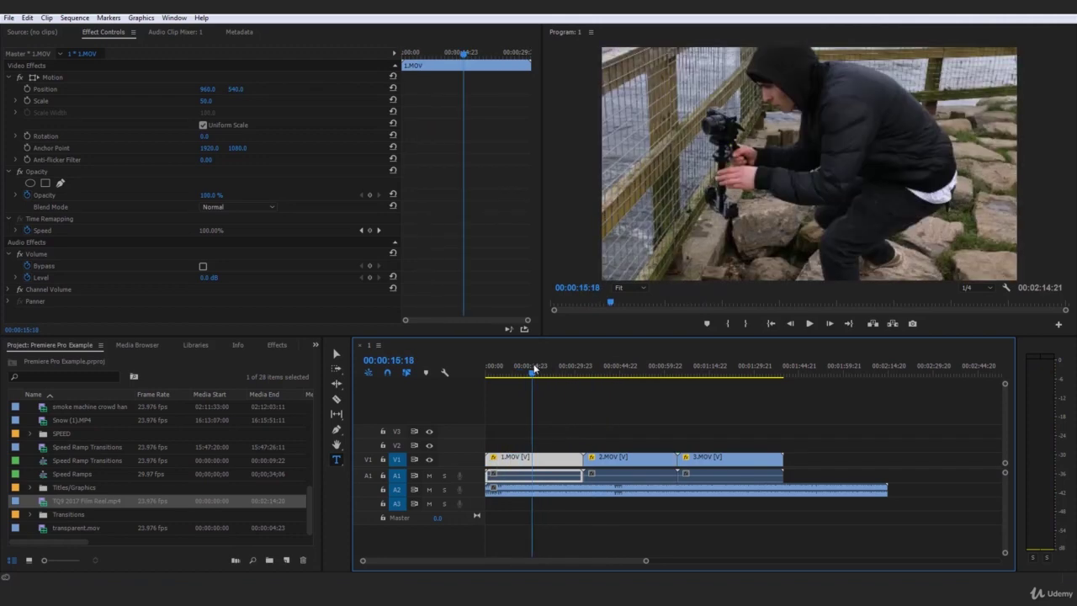
key("space")
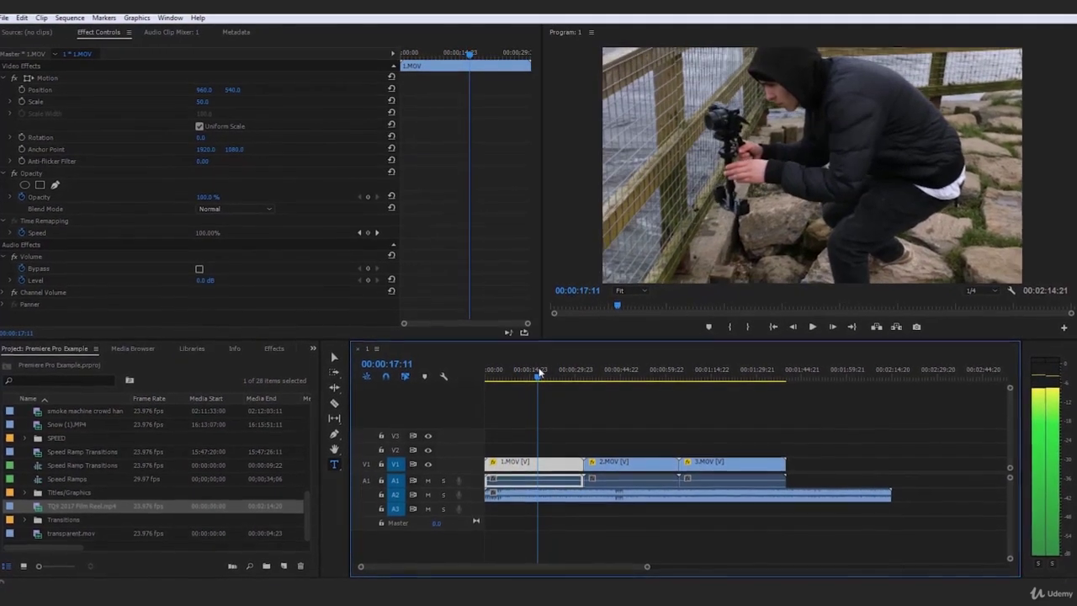
left_click_drag(540, 373, 749, 408)
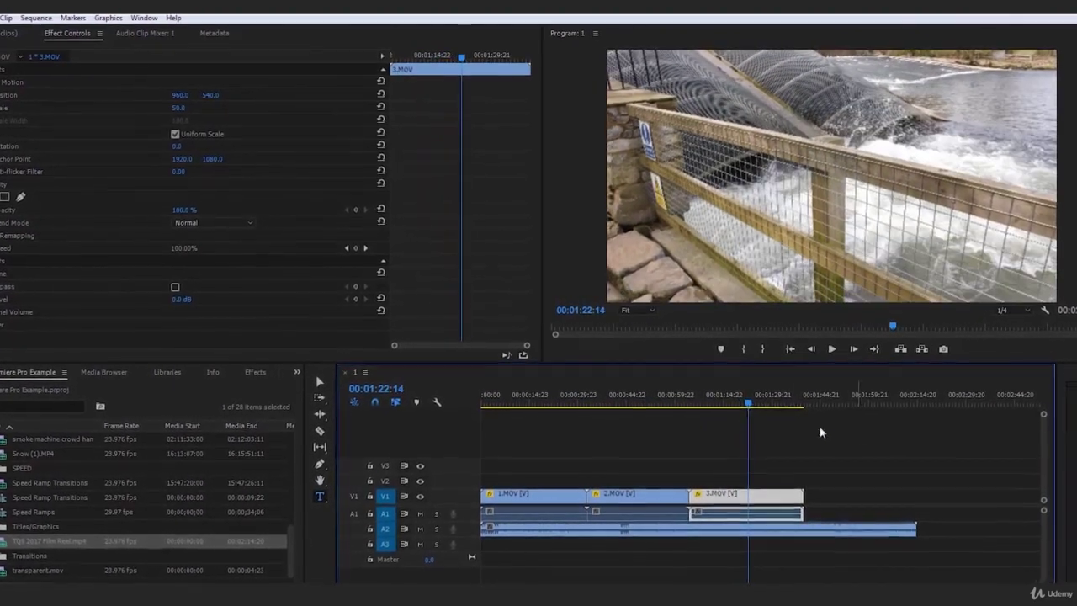
left_click(771, 421)
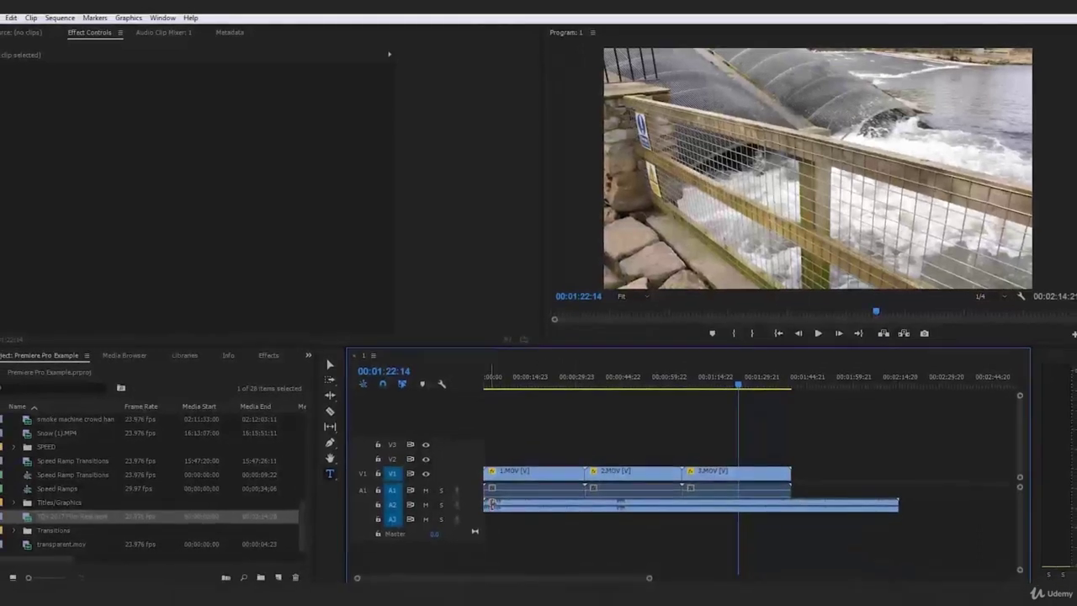
left_click(647, 476)
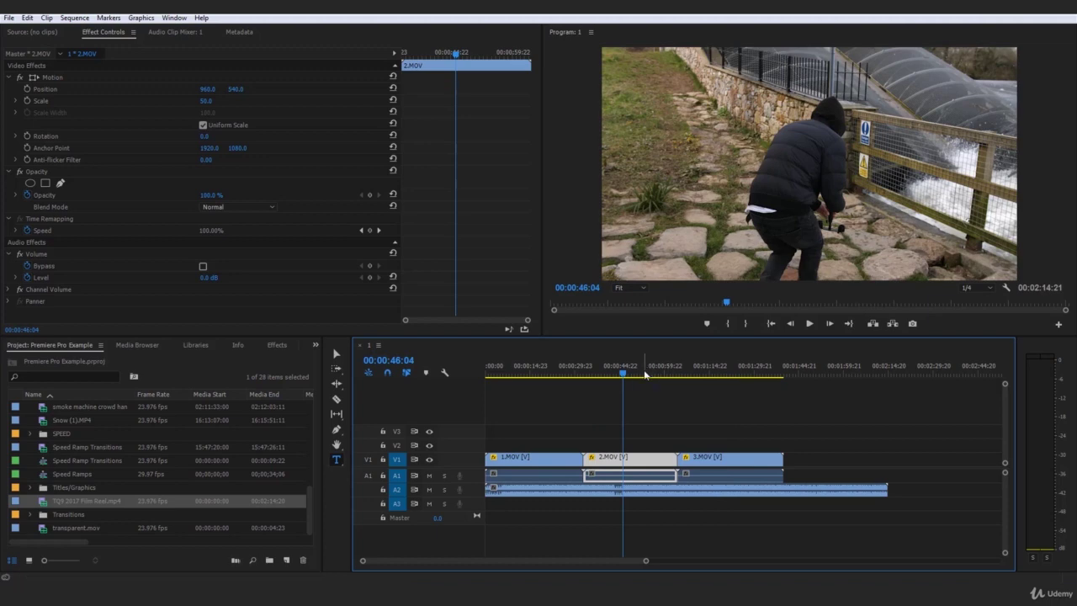
left_click_drag(552, 376, 468, 380)
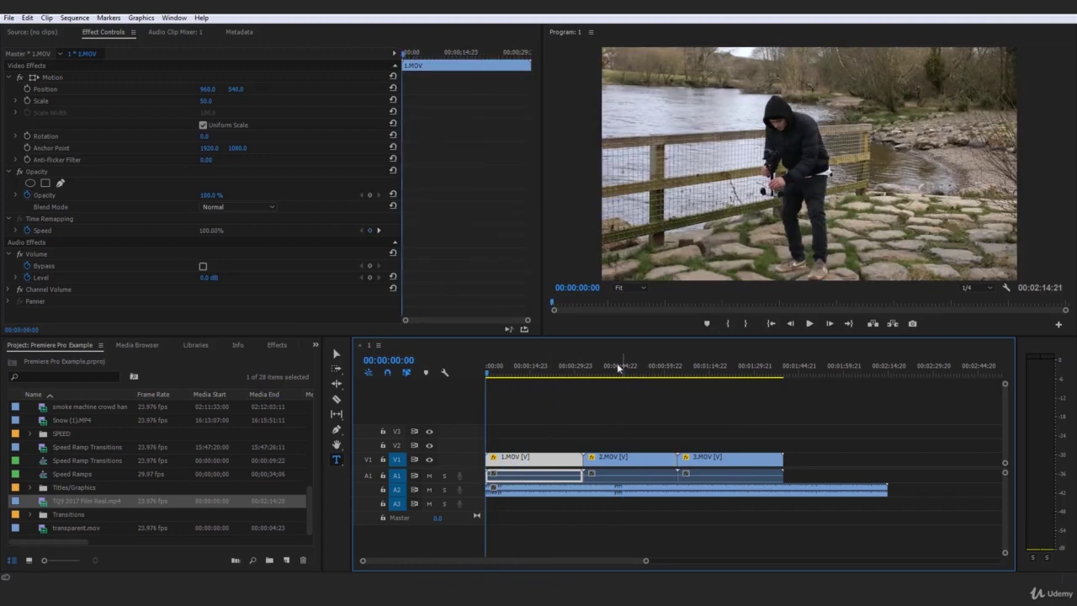
left_click(719, 458)
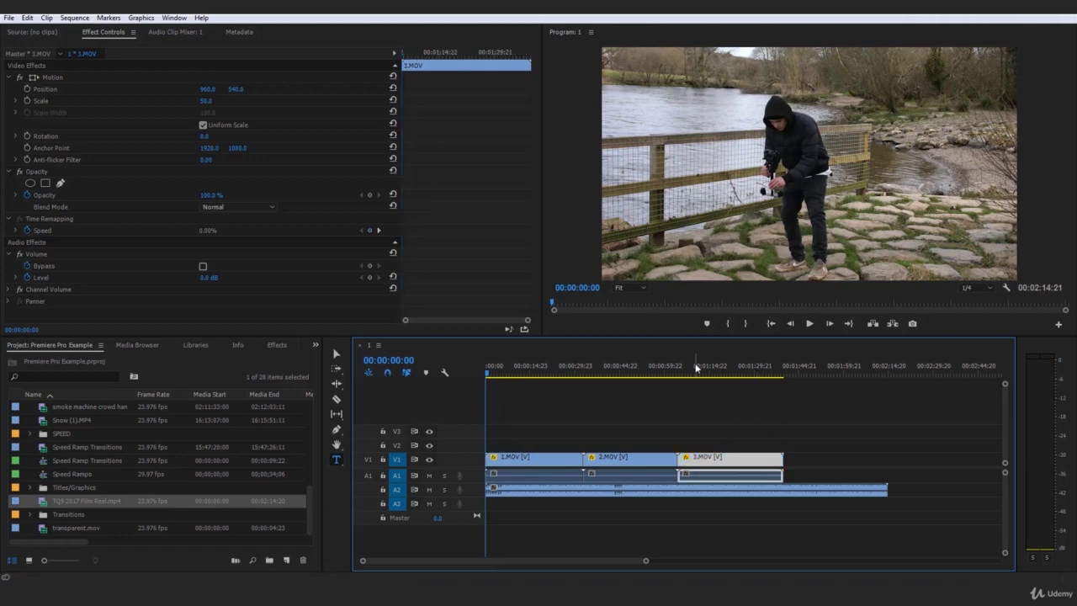
left_click_drag(696, 368, 465, 380)
left_click(493, 413)
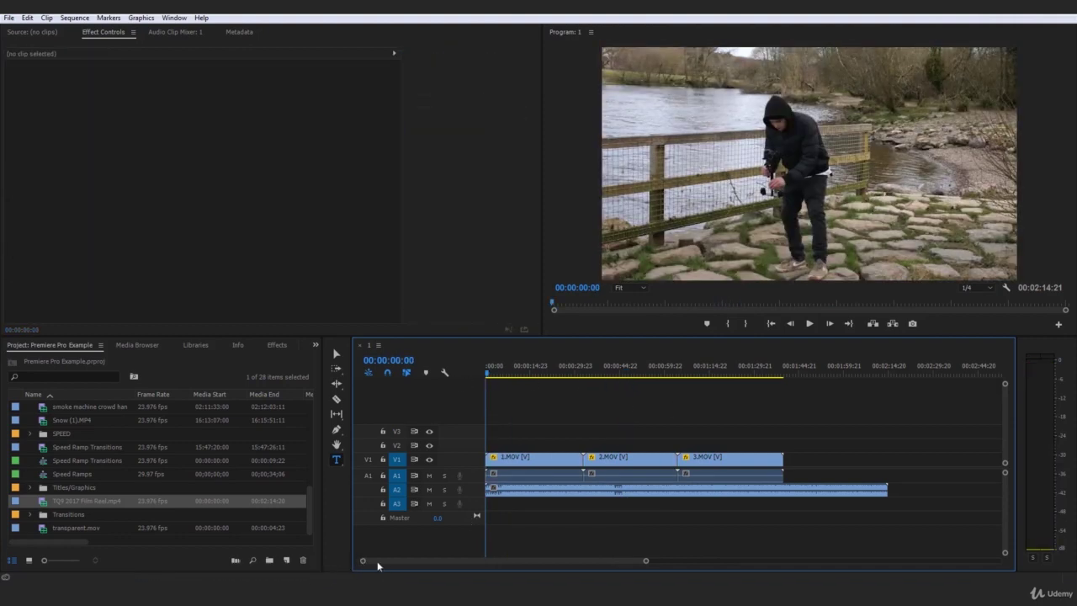
Split 1.MOV on V1 at 00:00:06:07 with the Razor tool.
left_click_drag(363, 563, 415, 564)
key("c")
left_click_drag(508, 372, 530, 373)
key("Left")
key("Left")
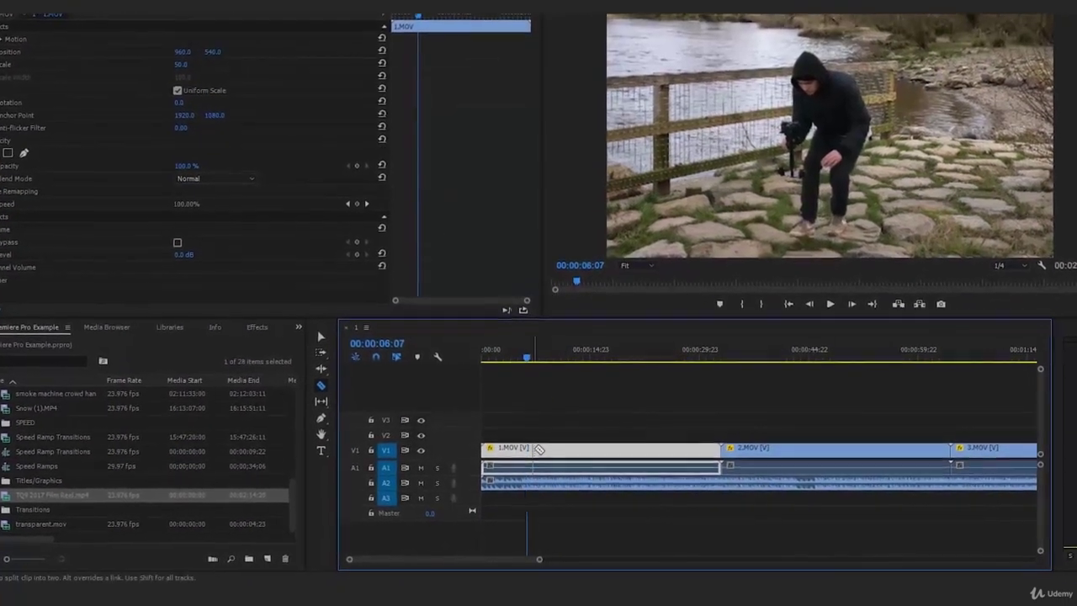
left_click(529, 453)
Move the second part of 1.MOV to the sequence start so it overwrites the first part.
key("v")
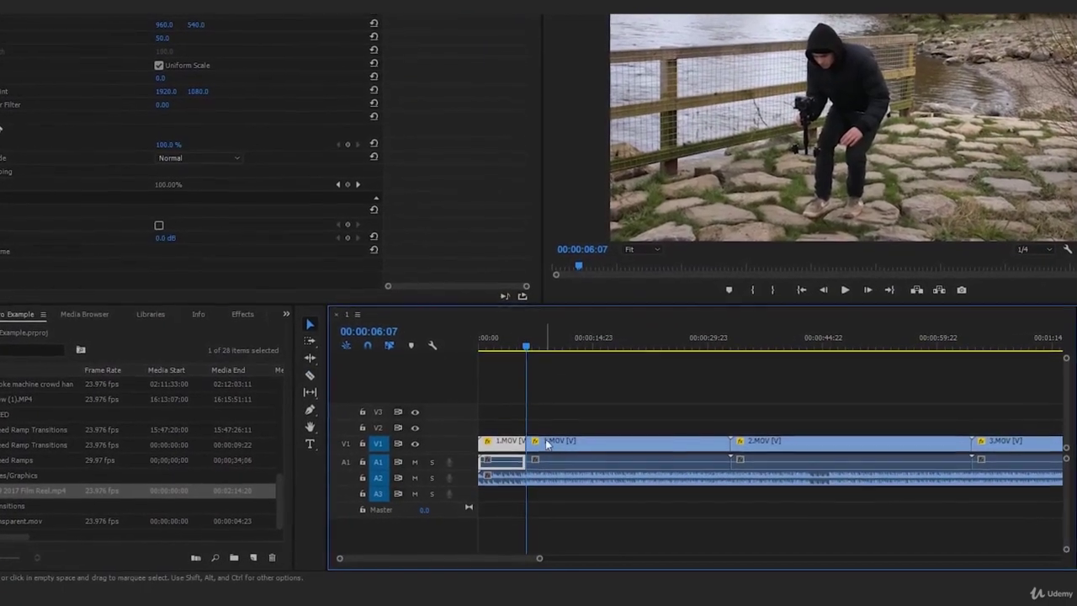
left_click_drag(549, 446, 501, 447)
key("Home")
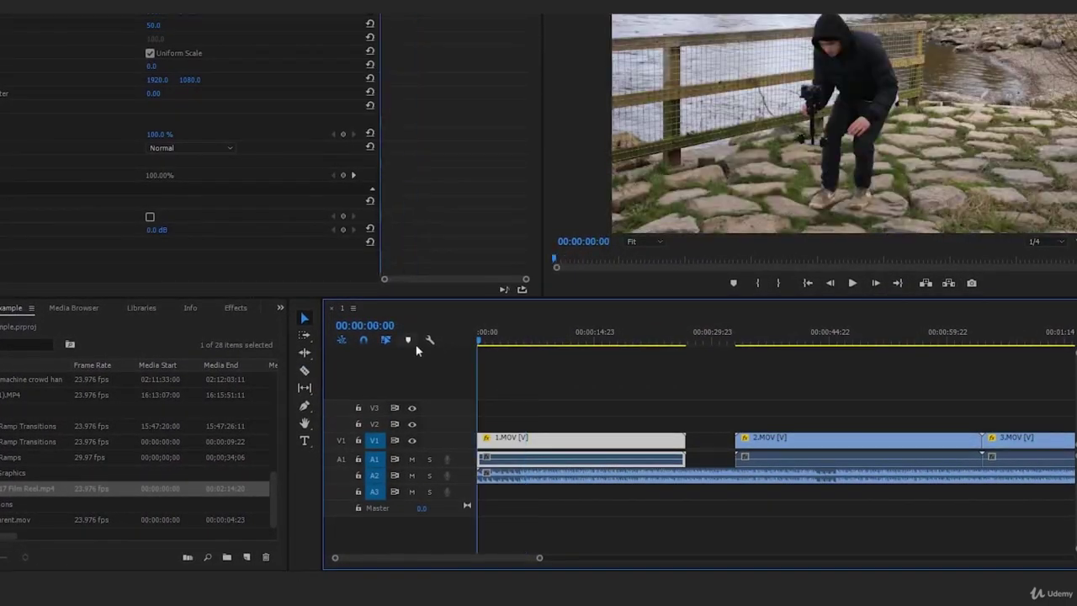
Play the opening seconds of the trimmed 1.MOV from the sequence start to check the picture with the music.
left_click(590, 388)
key("space")
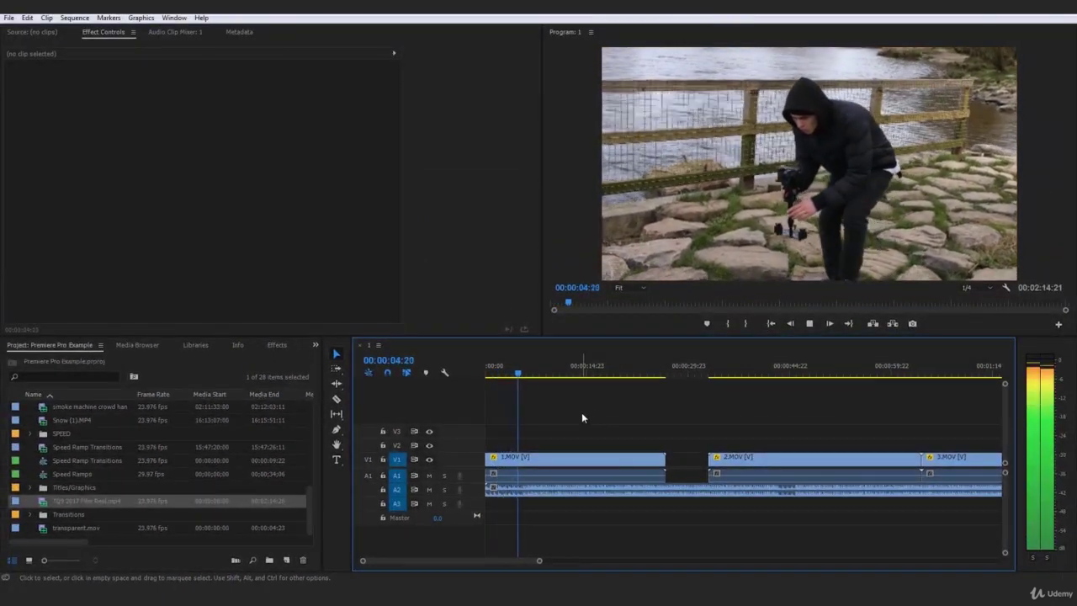
key("space")
key("d")
left_click_drag(526, 368, 504, 373)
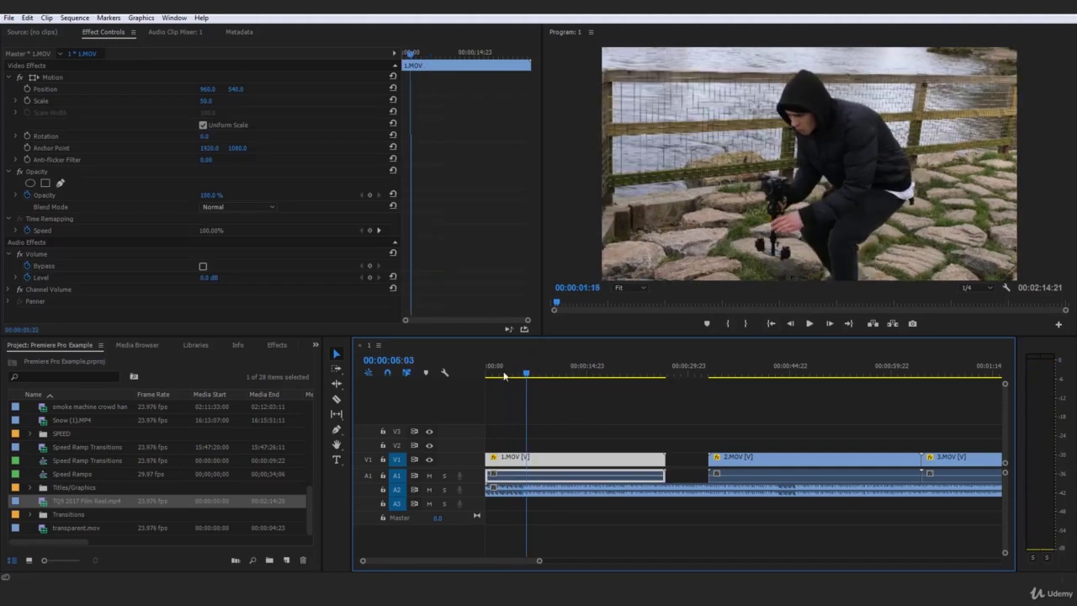
left_click(586, 432)
left_click(563, 461)
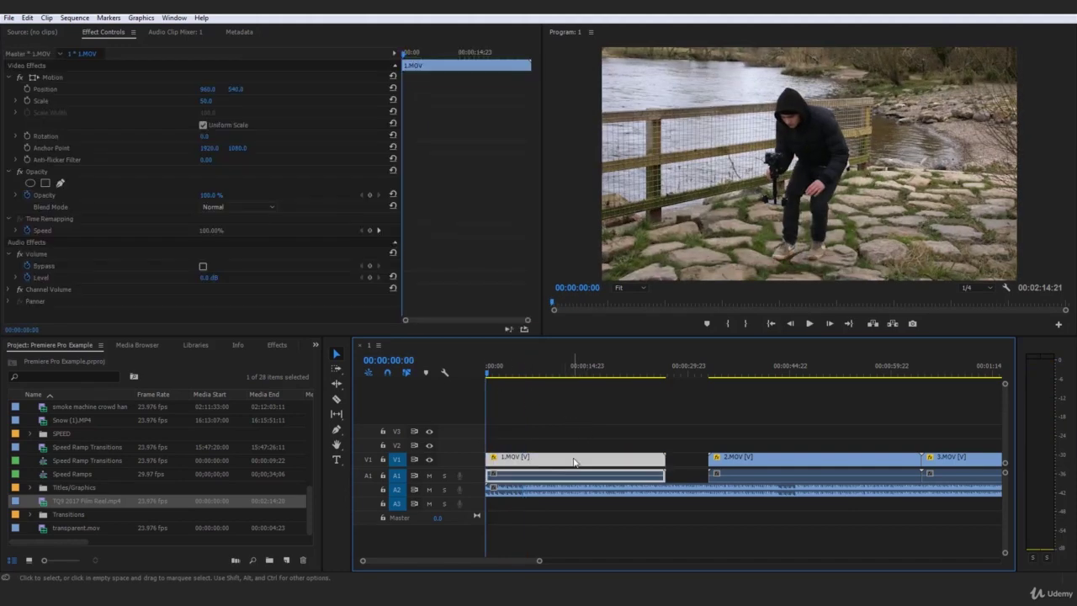
key("space")
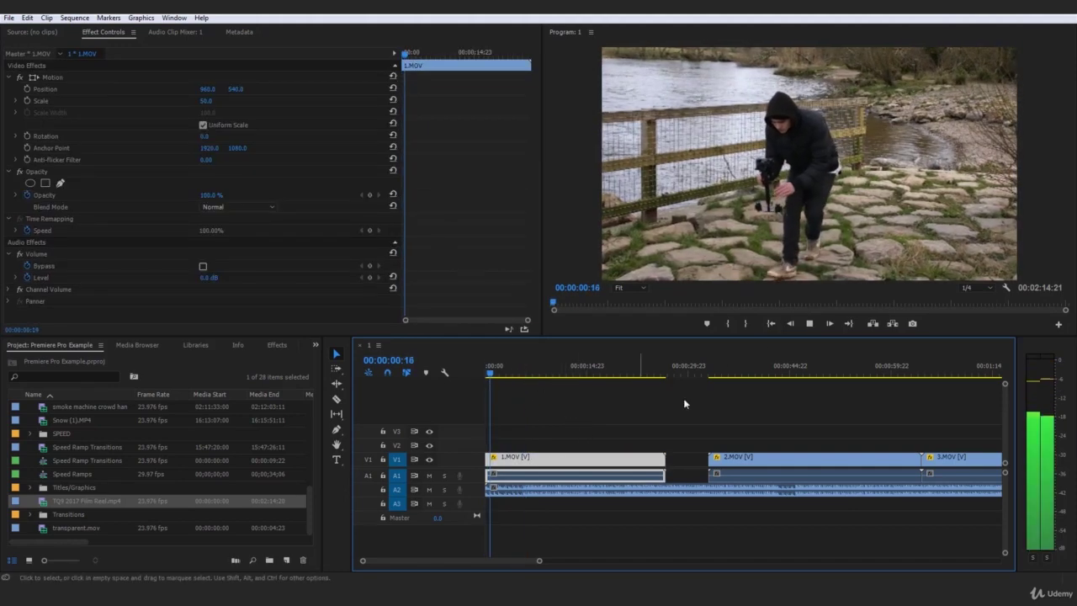
Add a 0.0 dB volume Level keyframe about 5 seconds into the TQ9 2017 Film Reel.mp4 audio and return to 00:00:00:00.
left_click(573, 485)
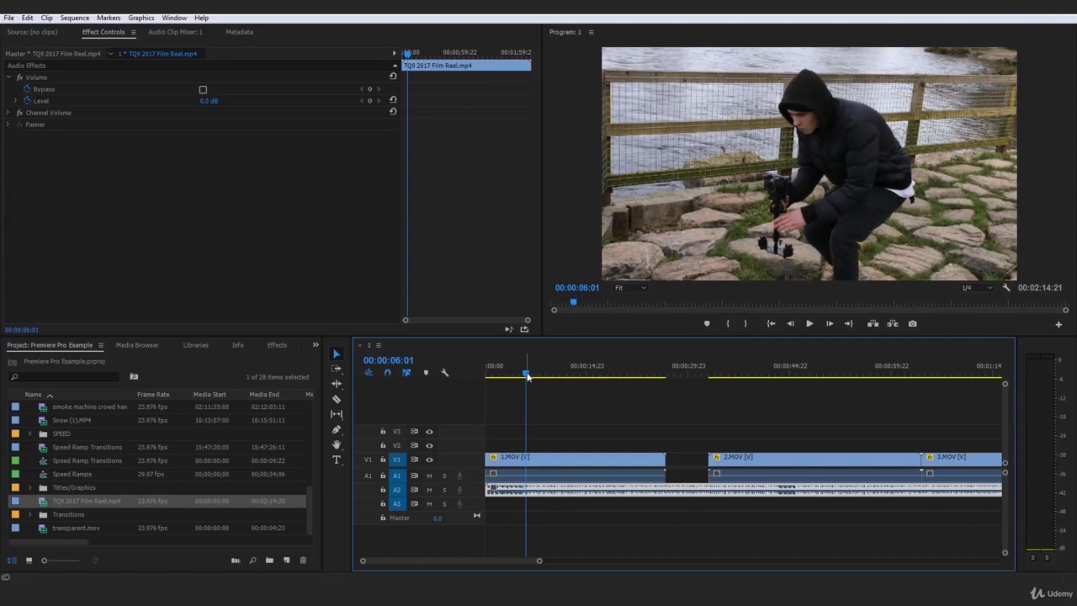
left_click_drag(1004, 553, 1004, 530)
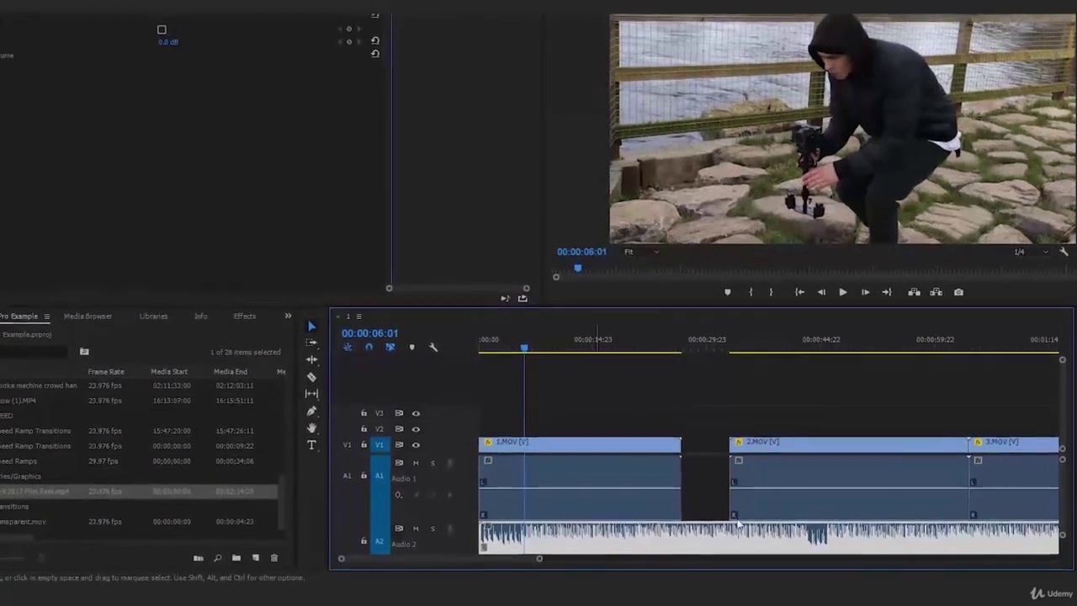
mouse_move(526, 319)
left_mouse_down()
mouse_move(521, 328)
mouse_move(516, 308)
left_mouse_up()
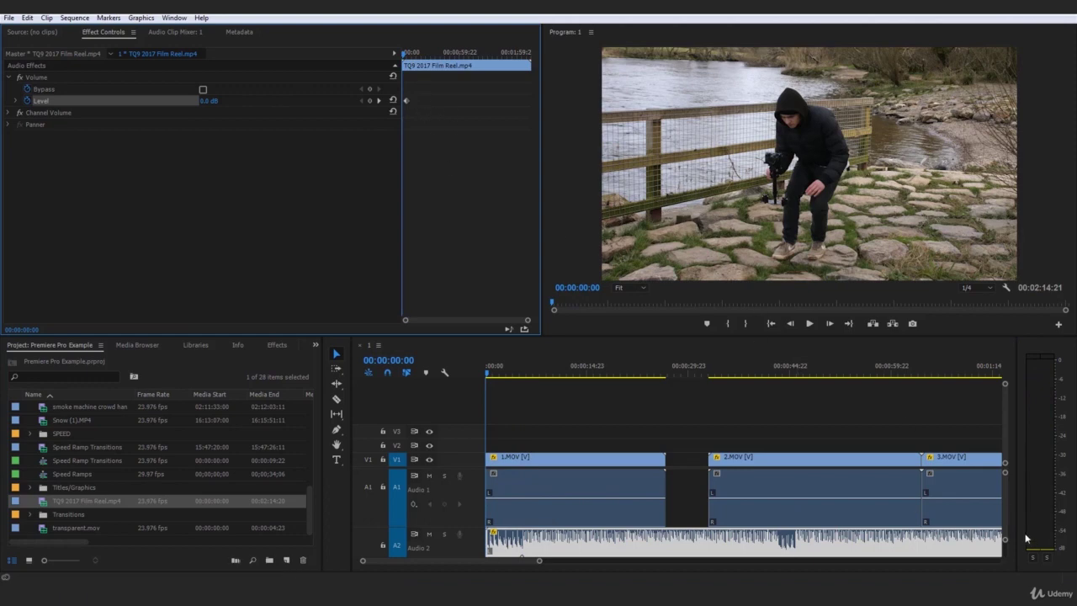
left_click_drag(1005, 539, 1006, 553)
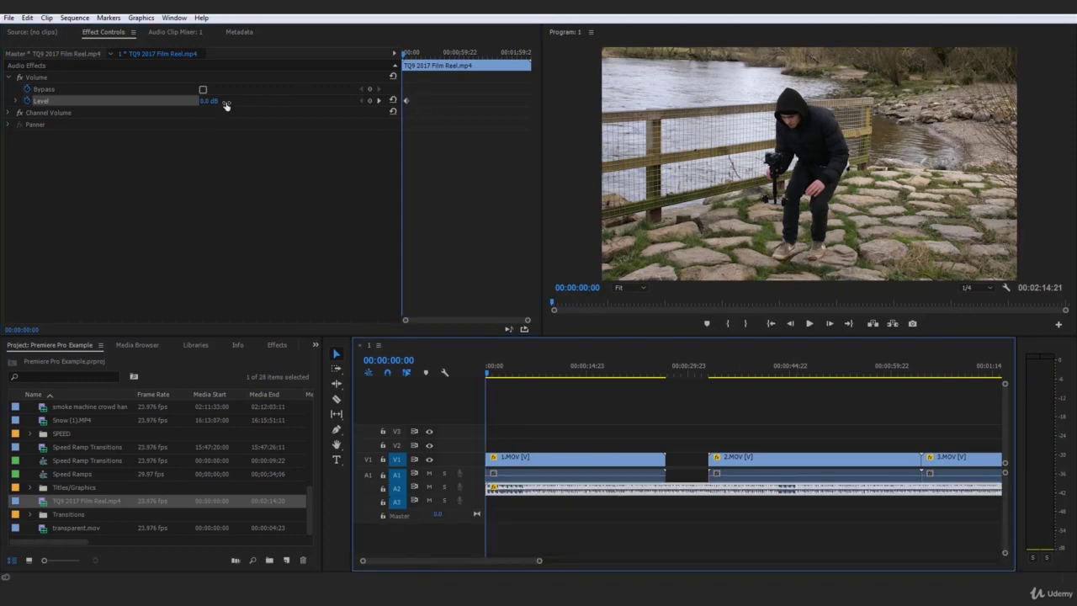
Set the music's volume Level to -35 dB at the sequence start to create a fade-in.
left_click(224, 102)
type("-3")
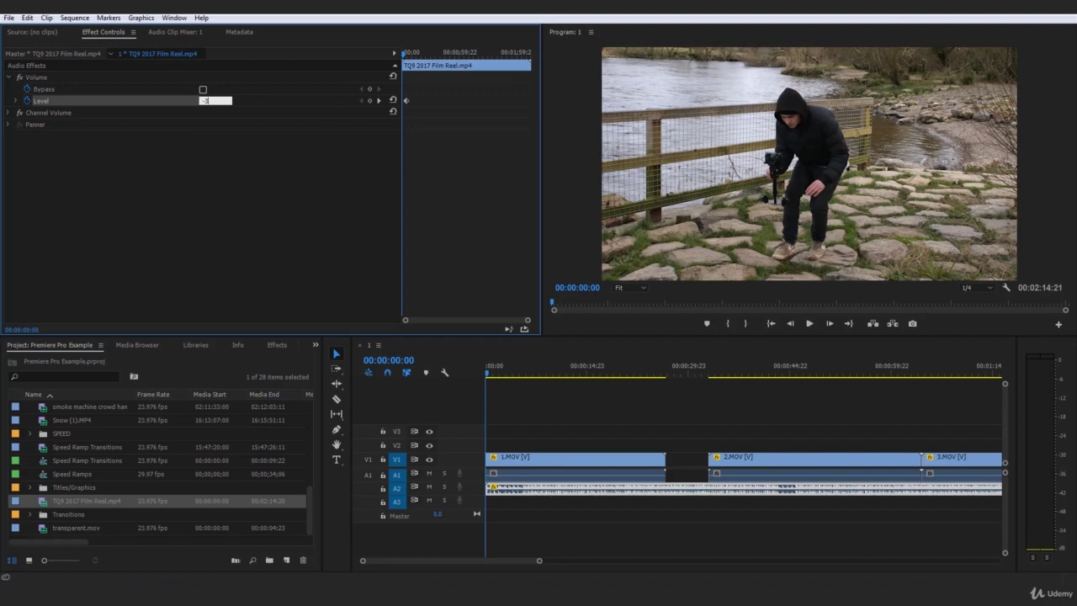
type("5")
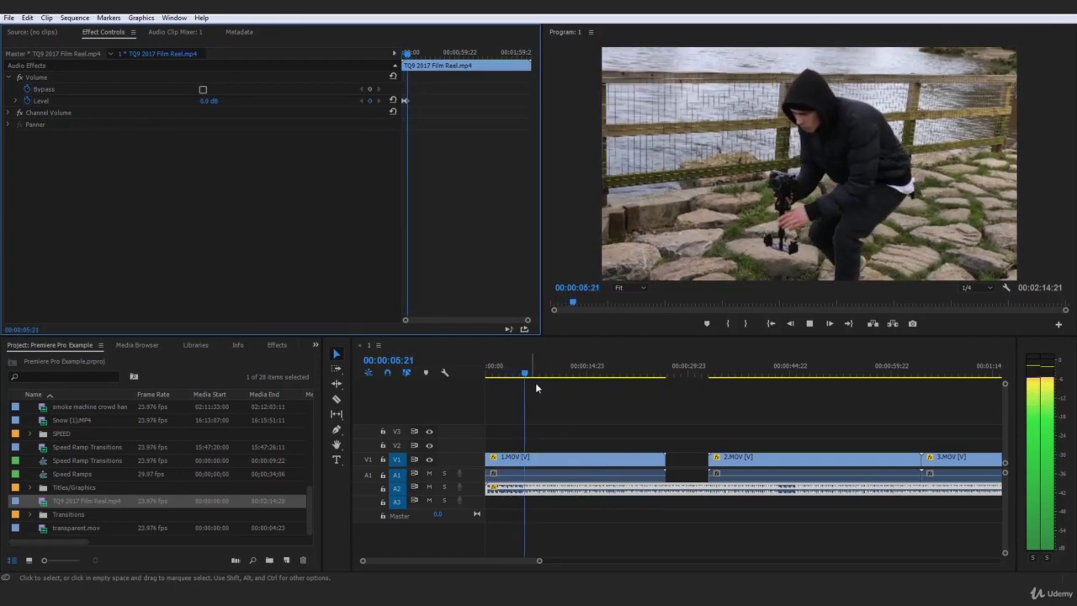
Play the sequence from the start to check the music's fade-in.
left_click_drag(511, 361, 473, 377)
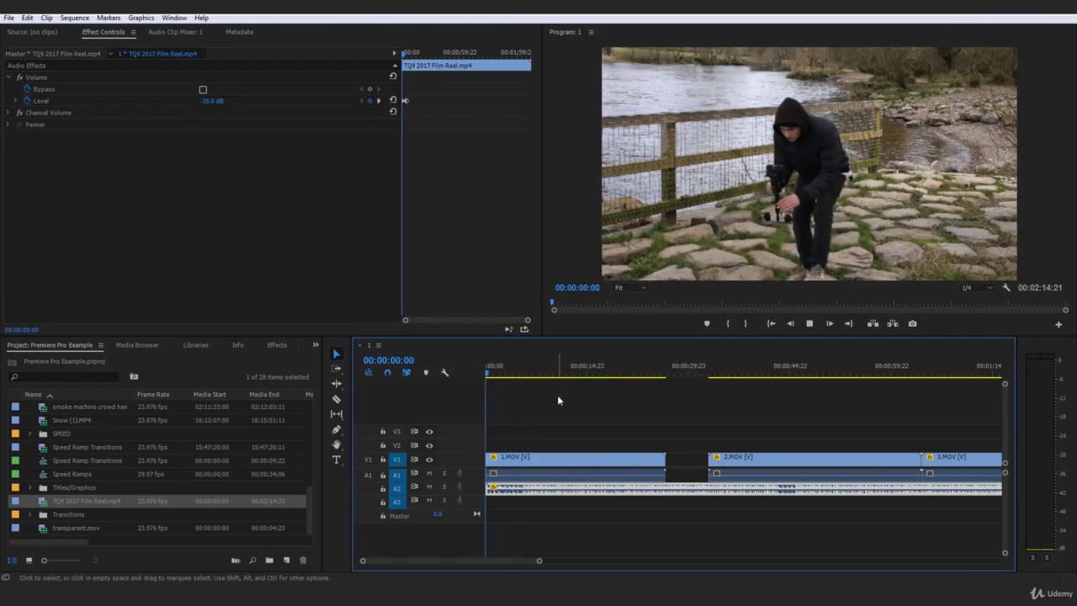
key("space")
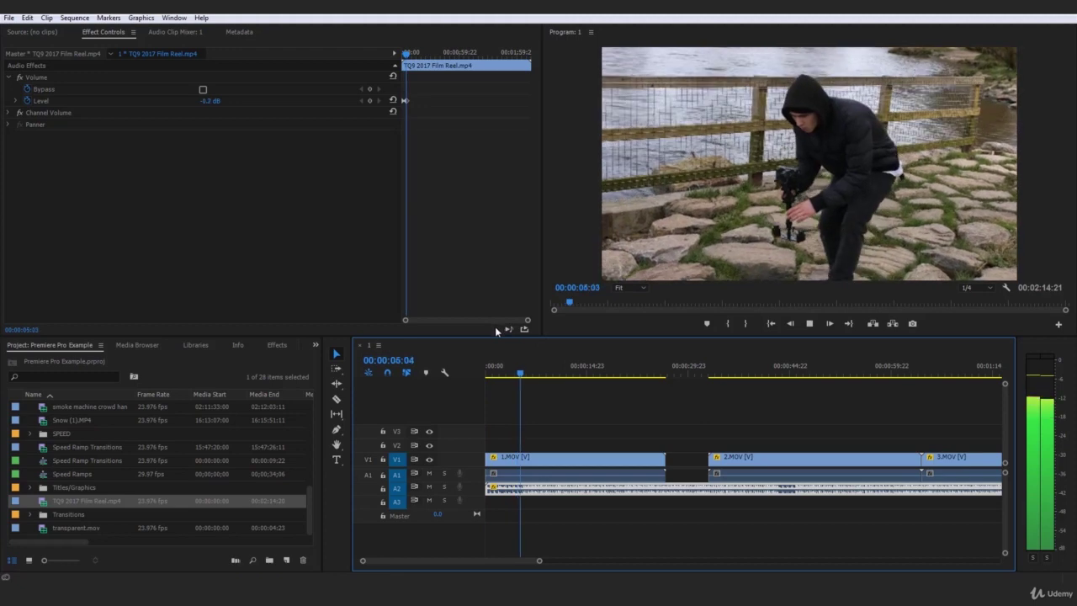
left_click(524, 375)
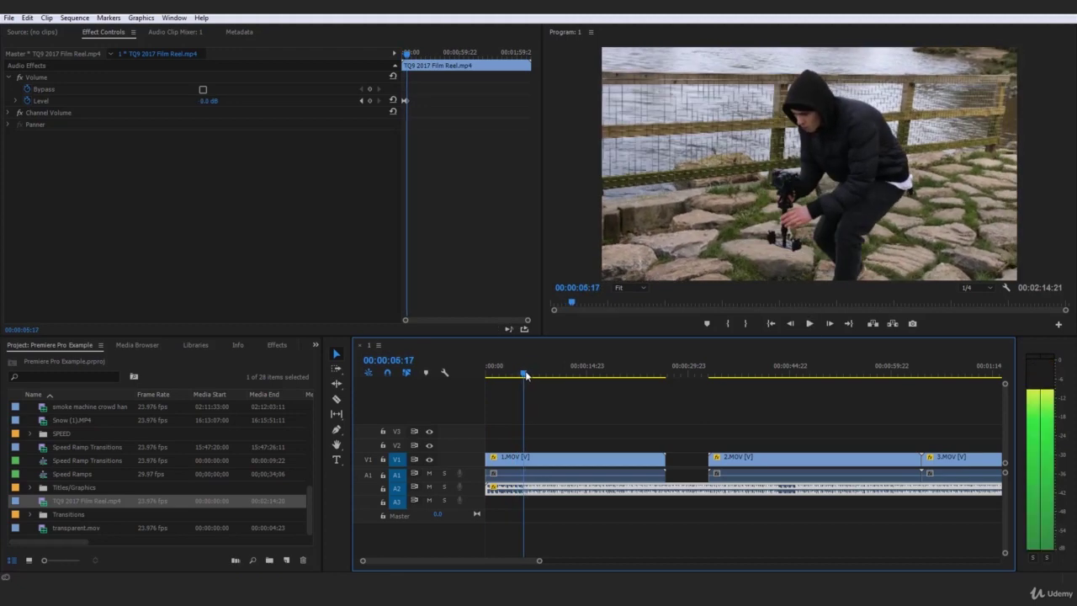
Add a 100% Opacity keyframe to 1.MOV at 00:00:05:11.
left_click_drag(526, 375, 523, 375)
left_click(556, 461)
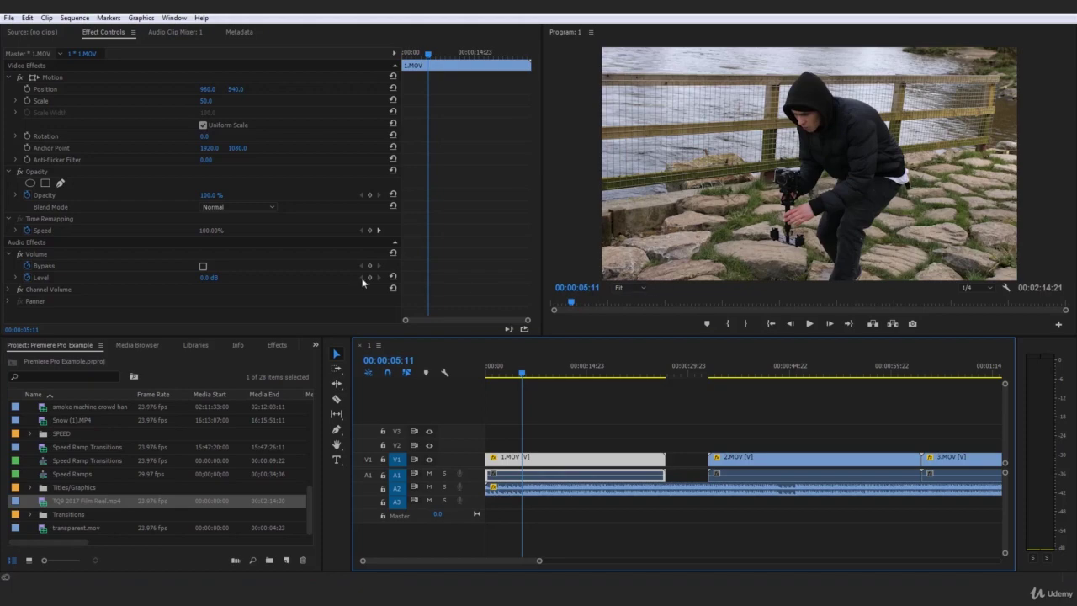
left_click(369, 195)
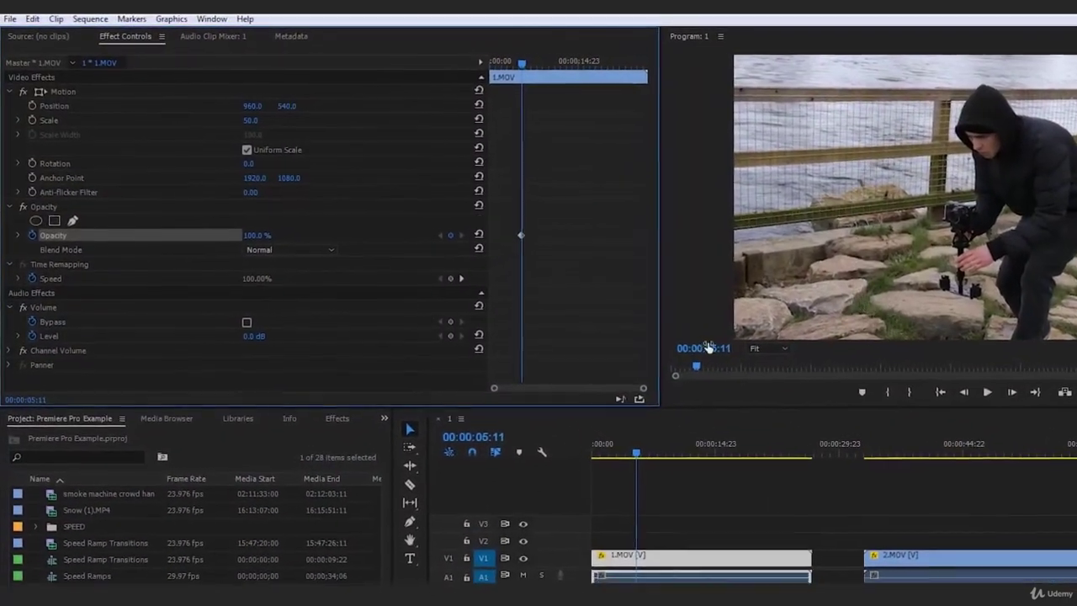
Set 1.MOV's opacity to 0% at 00:00:00:00 and play back the fade-in from black.
left_click_drag(537, 65, 494, 68)
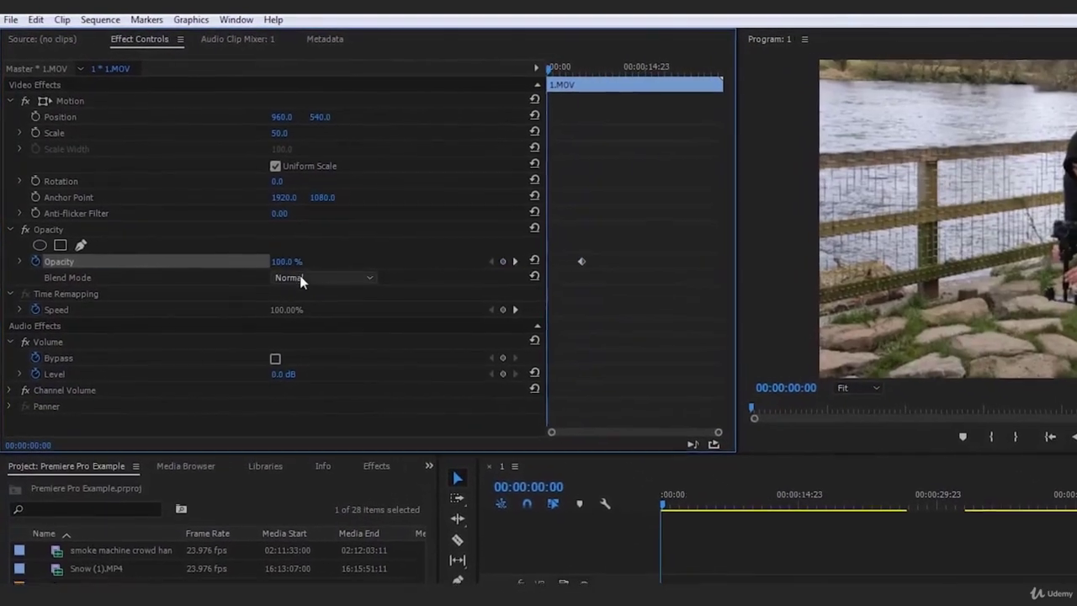
left_click_drag(294, 269, 210, 268)
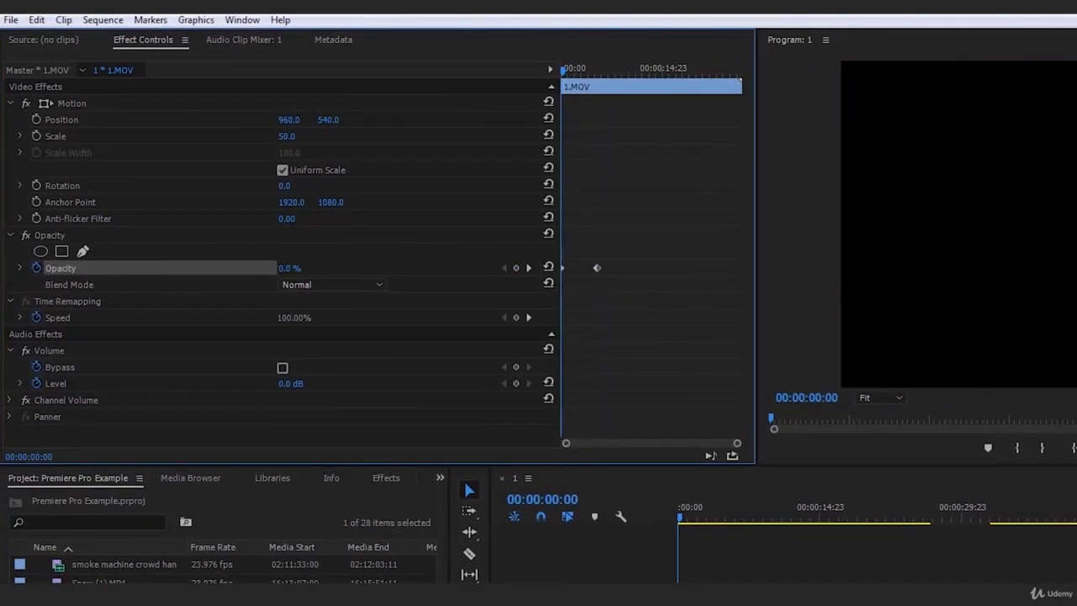
key("space")
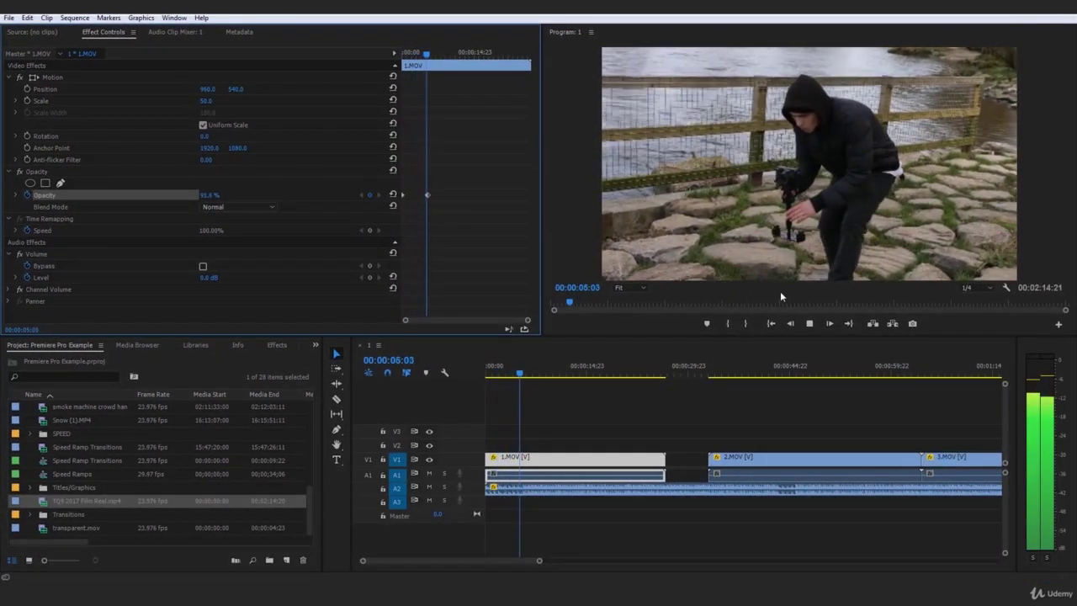
Set the playhead to 00:00:05:15 and unlink the video and audio of 1.MOV, 2.MOV and 3.MOV.
left_click(522, 373)
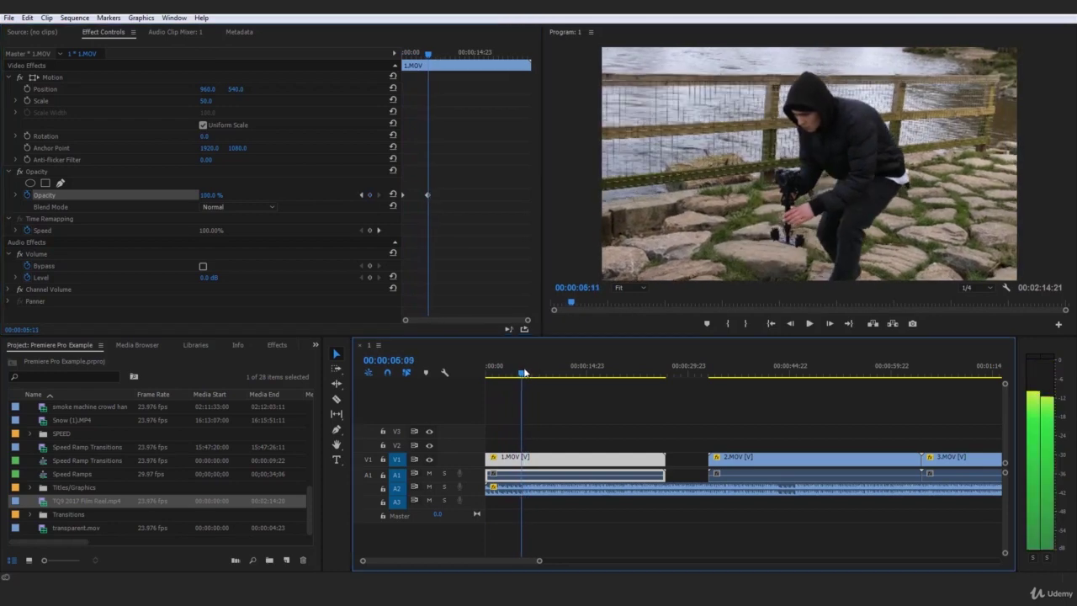
left_click_drag(522, 373, 526, 373)
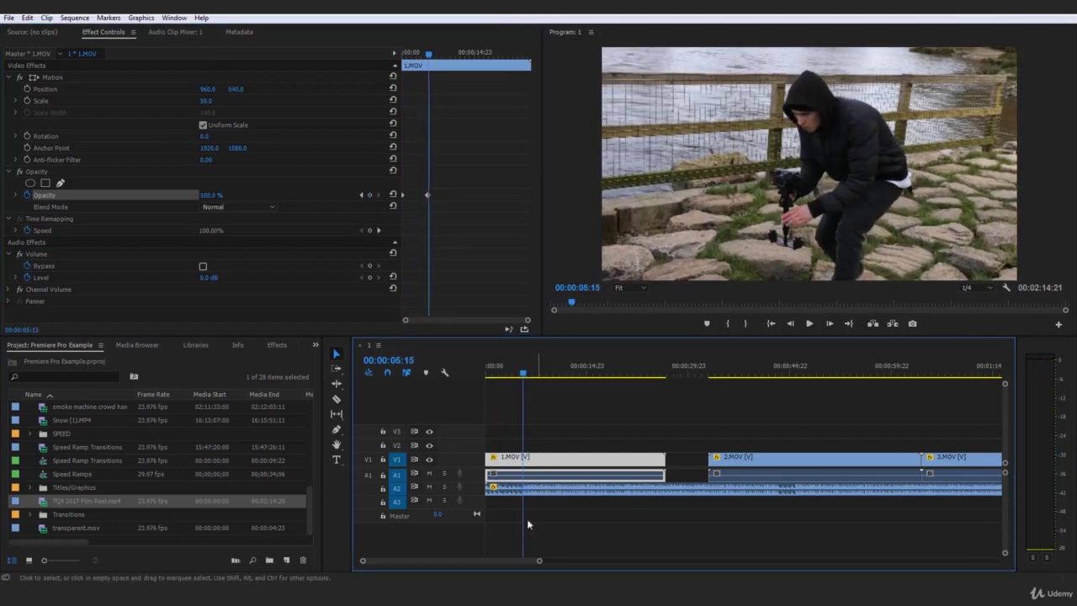
left_click_drag(537, 564, 623, 555)
mouse_move(757, 461)
left_mouse_down()
mouse_move(758, 446)
mouse_move(638, 439)
mouse_move(777, 446)
mouse_move(762, 463)
left_mouse_up()
left_click_drag(878, 424, 542, 469)
right_click(543, 469)
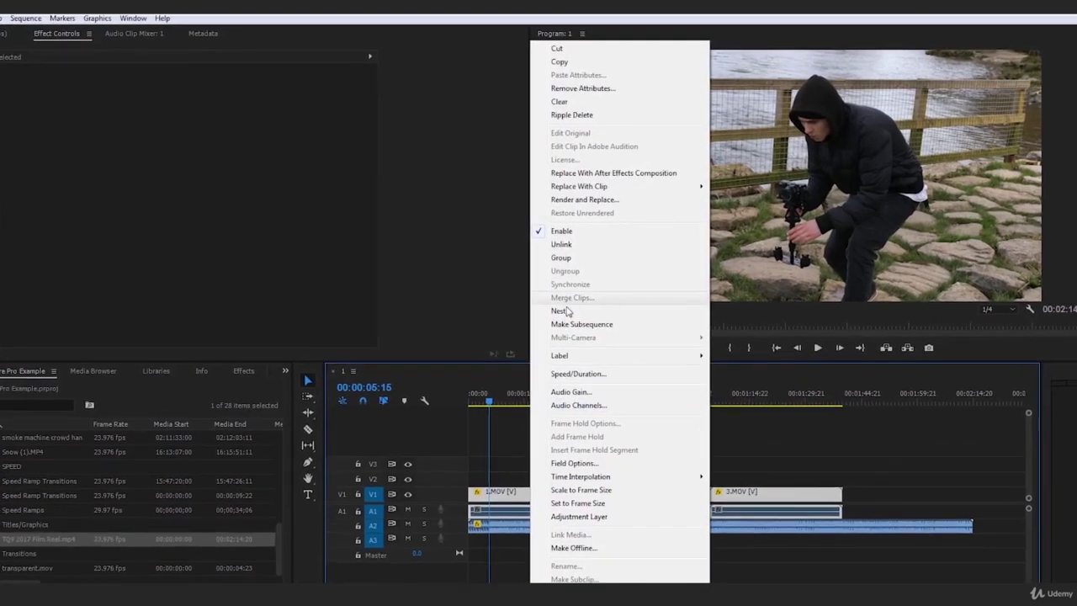
left_click(588, 244)
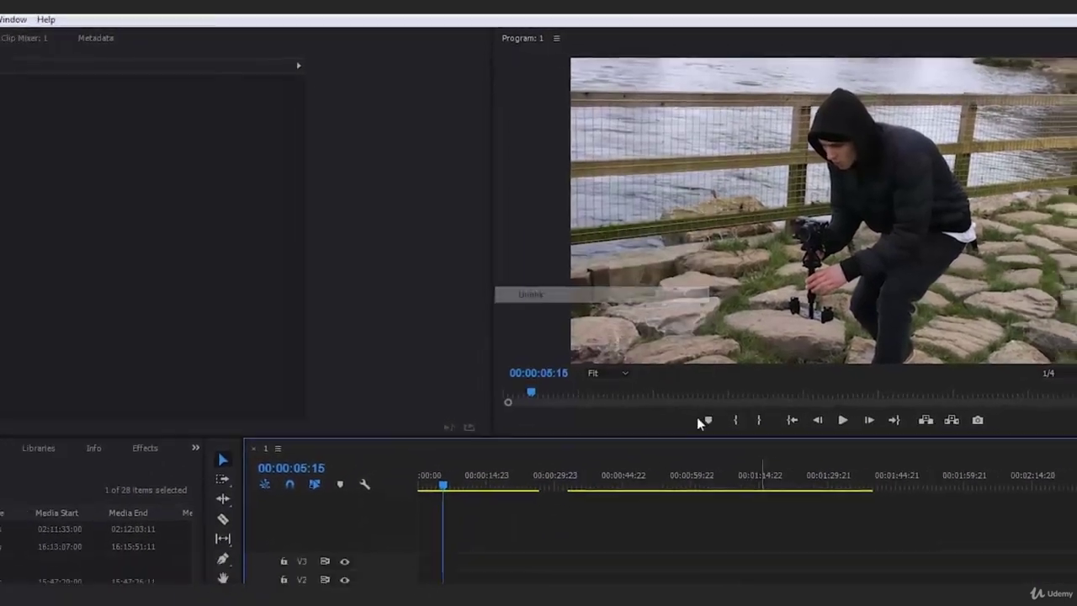
Delete the unlinked camera audio of all three clips from track A1, keeping the music.
left_click_drag(878, 507, 660, 510)
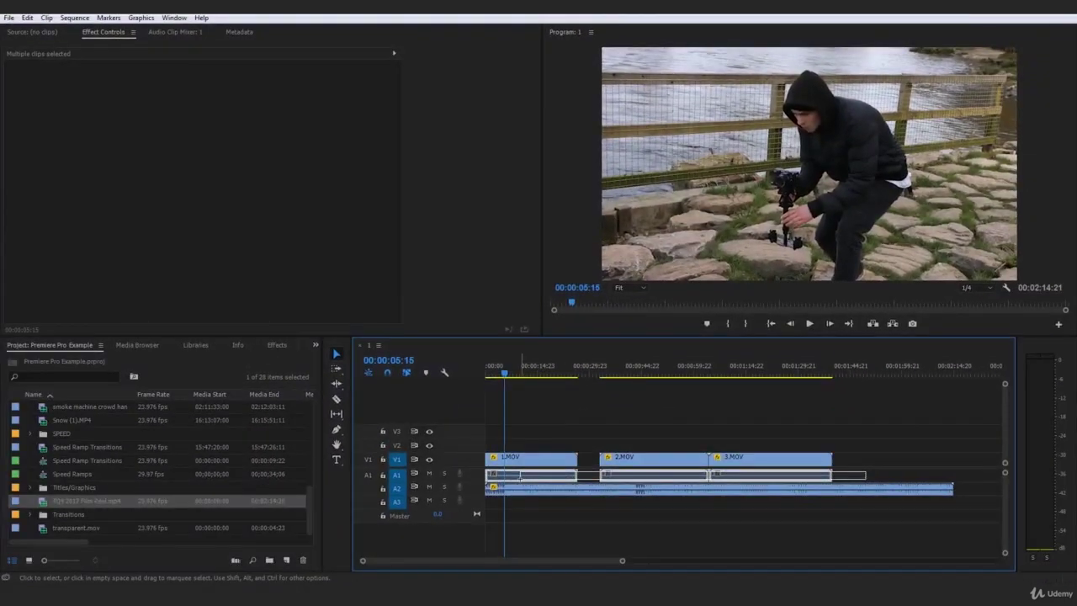
left_click_drag(520, 476, 521, 477)
key("Delete")
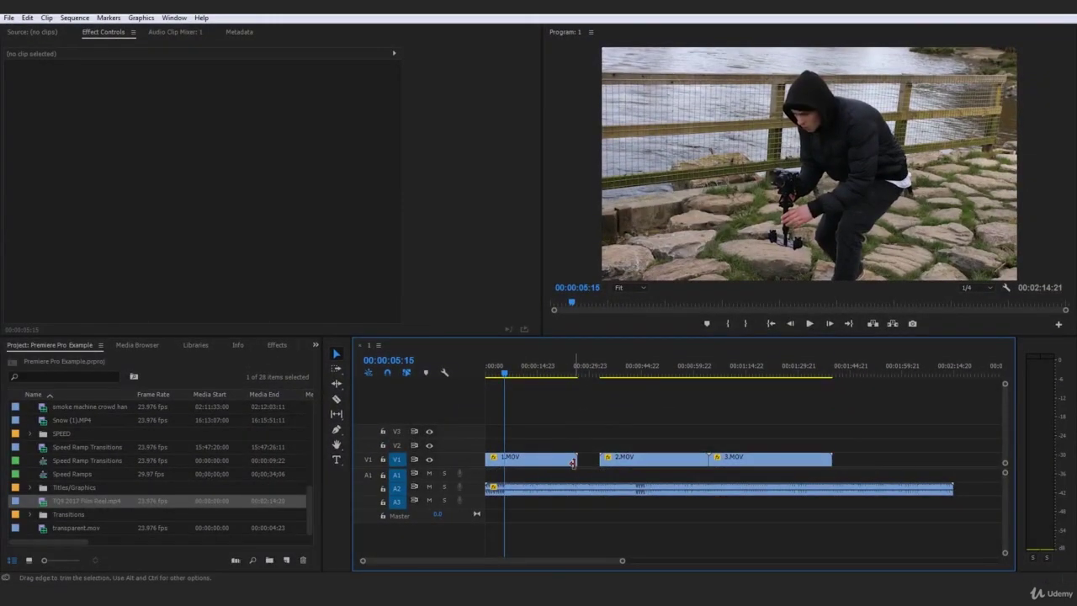
left_click_drag(762, 429, 533, 472)
left_click(561, 410)
Move the music clip up to track A1 and place 3.MOV on track V2, starting at 00:00:05:15.
left_click(598, 491)
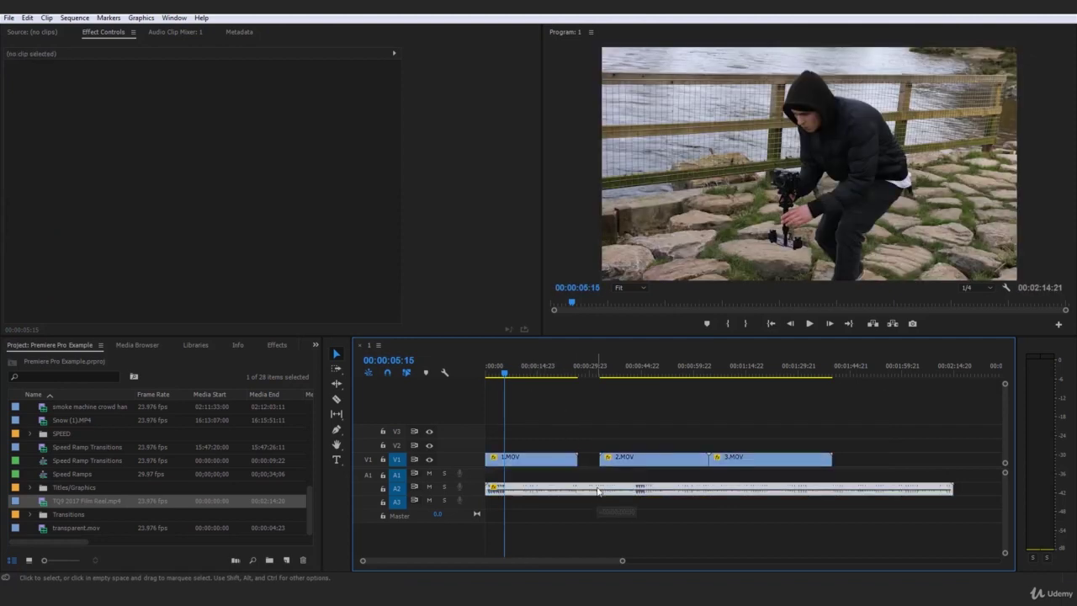
left_click_drag(599, 492, 599, 478)
left_click(601, 425)
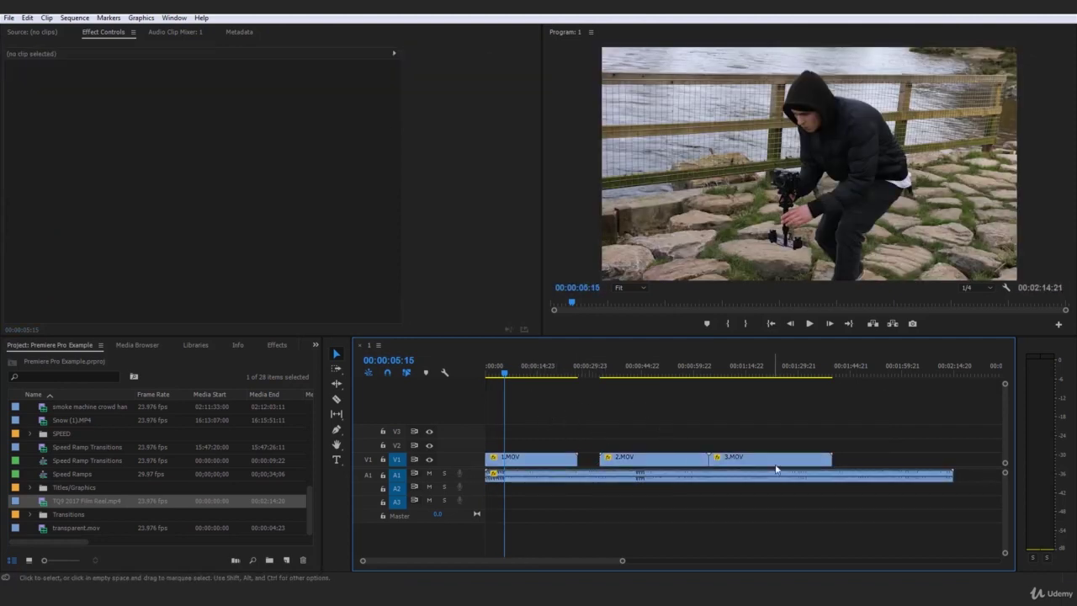
left_click_drag(776, 467, 572, 439)
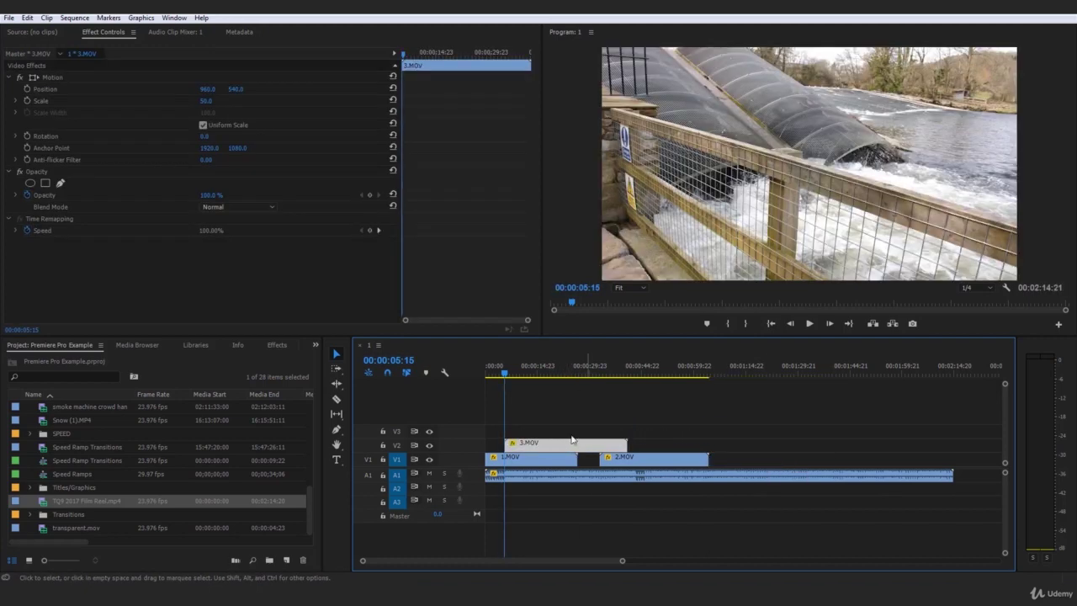
Cut away 3.MOV's opening part at about 00:00:25:16 and move the remainder back to start at about 00:00:05:14 on V2.
left_click_drag(363, 563, 559, 561)
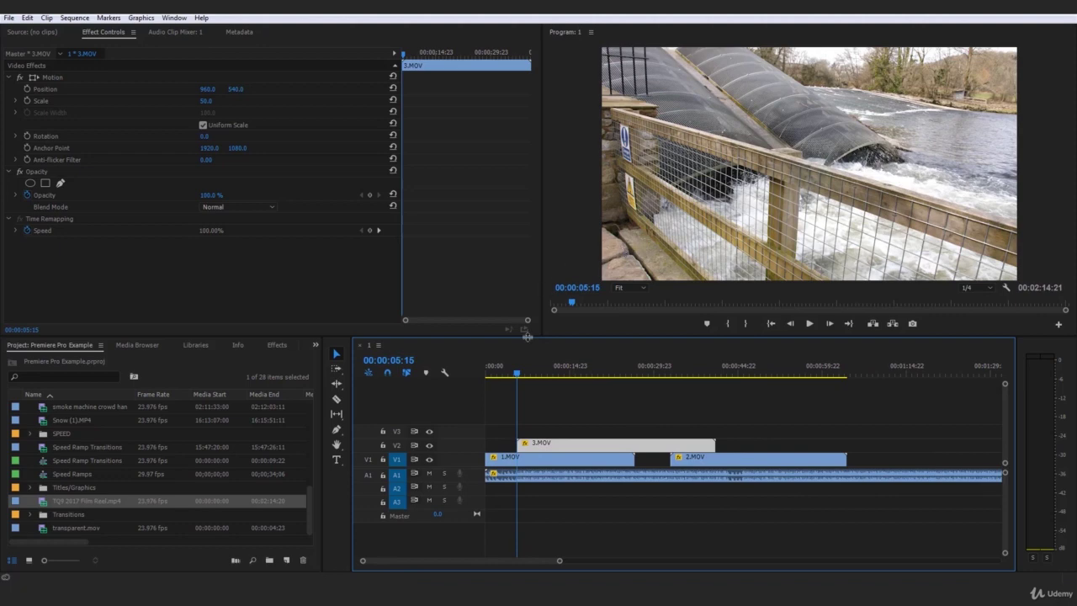
left_click_drag(521, 376, 626, 376)
mouse_move(634, 376)
left_mouse_down()
mouse_move(649, 376)
mouse_move(630, 377)
left_mouse_up()
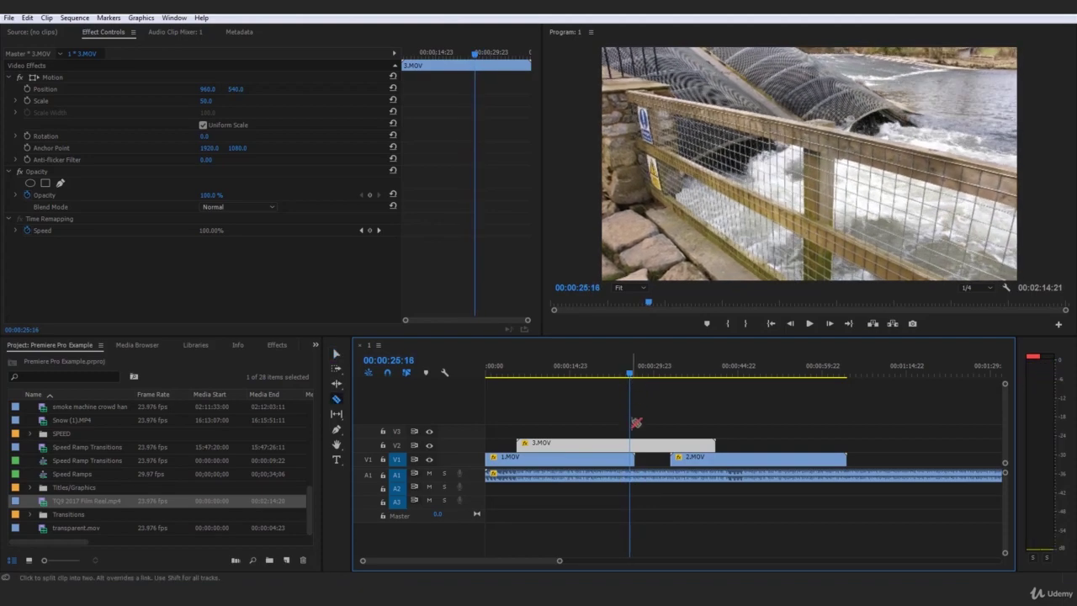
left_click(630, 444)
key("t")
key("Delete")
left_click_drag(657, 444, 540, 423)
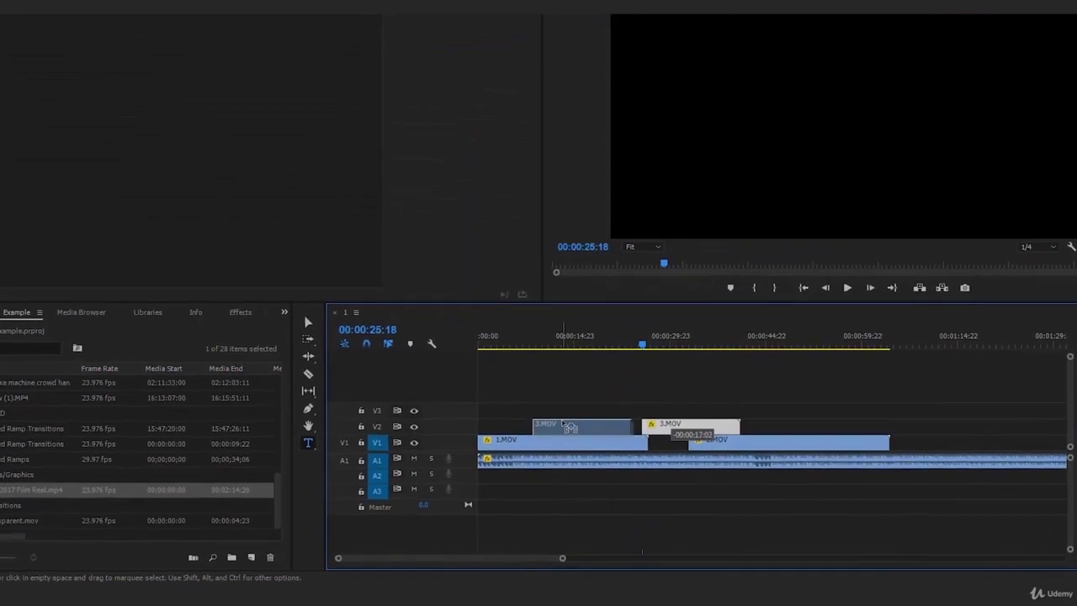
Add a Scale keyframe of 50 to 3.MOV at 00:00:05:20.
left_click(518, 345)
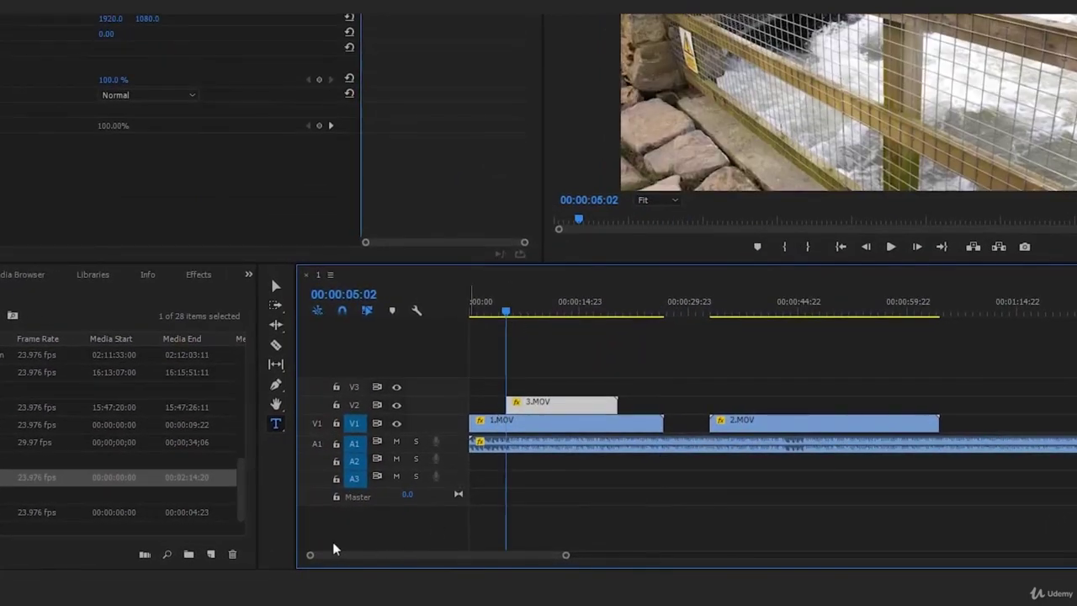
left_click_drag(310, 556, 376, 552)
left_click_drag(617, 312, 633, 313)
left_click_drag(659, 412, 674, 411)
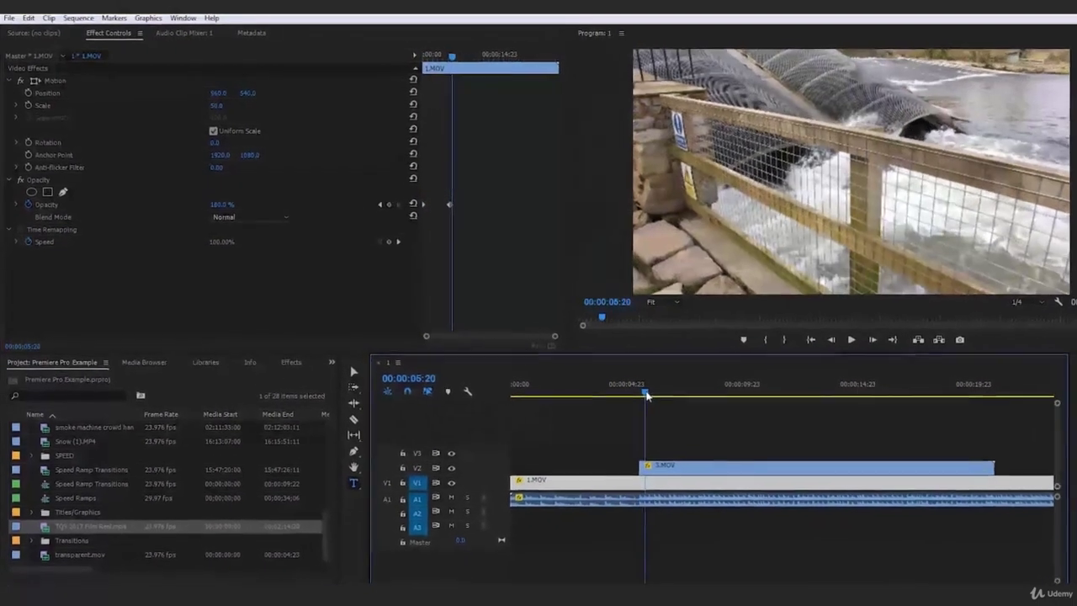
left_click(740, 506)
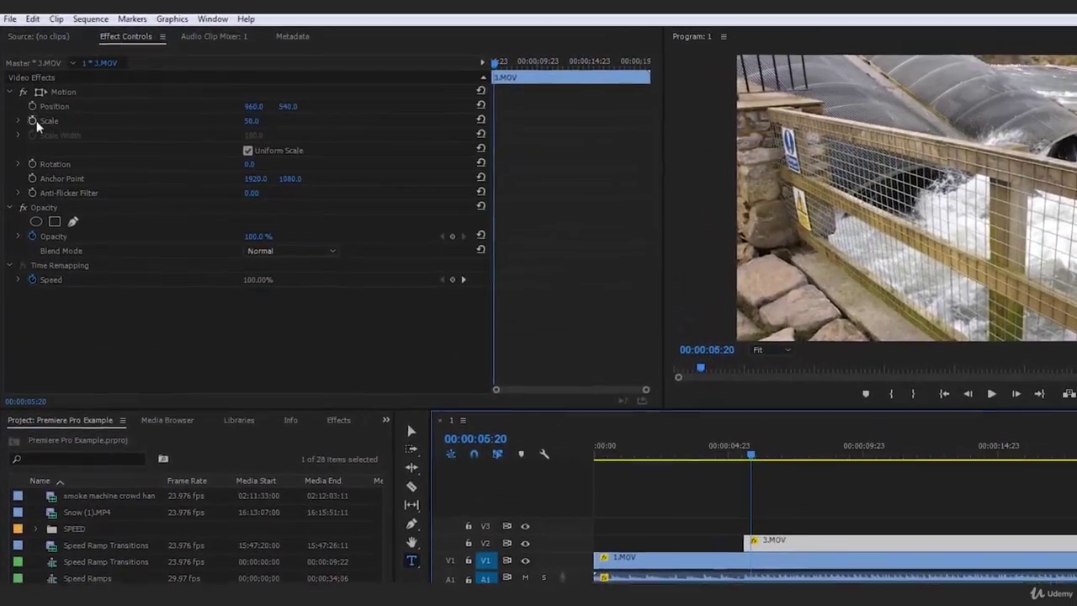
left_click(31, 113)
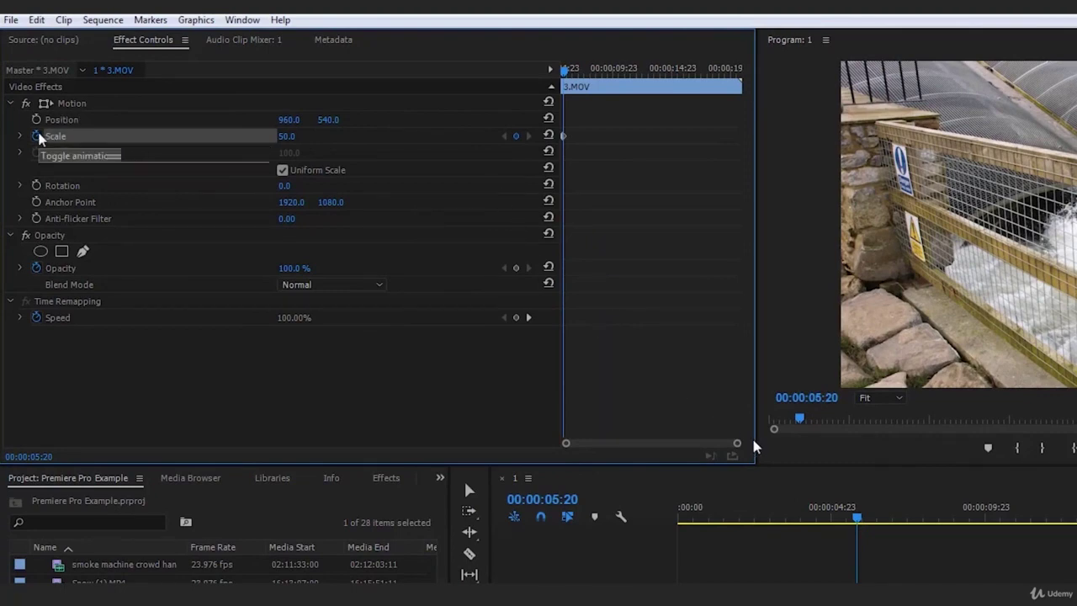
Set 3.MOV's Scale to 2000 at its first frame, 00:00:05:14.
left_click_drag(738, 443, 677, 444)
left_click(855, 522)
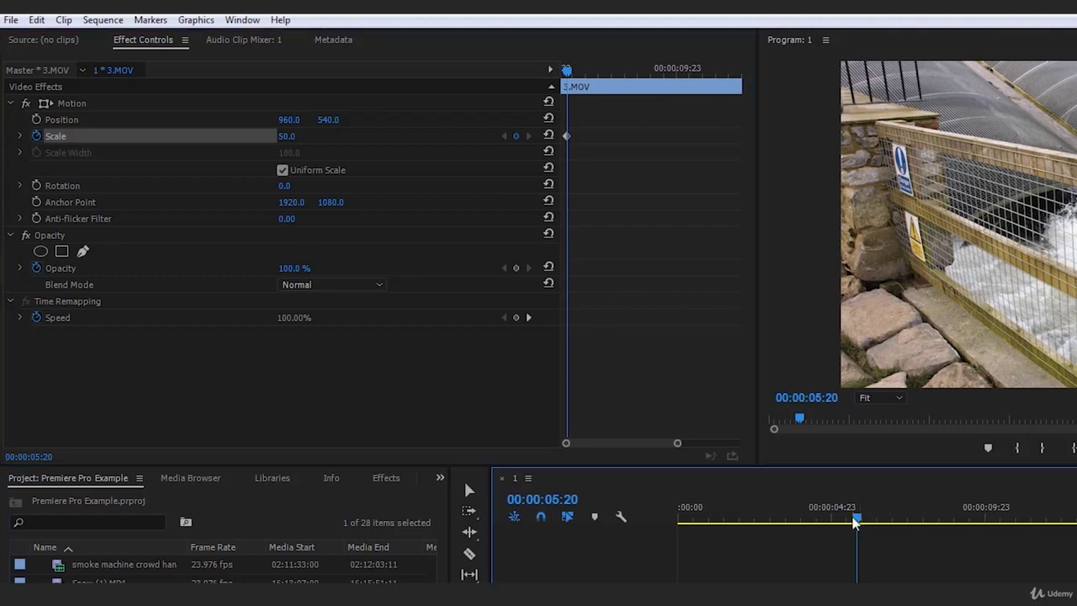
left_click_drag(856, 522, 850, 519)
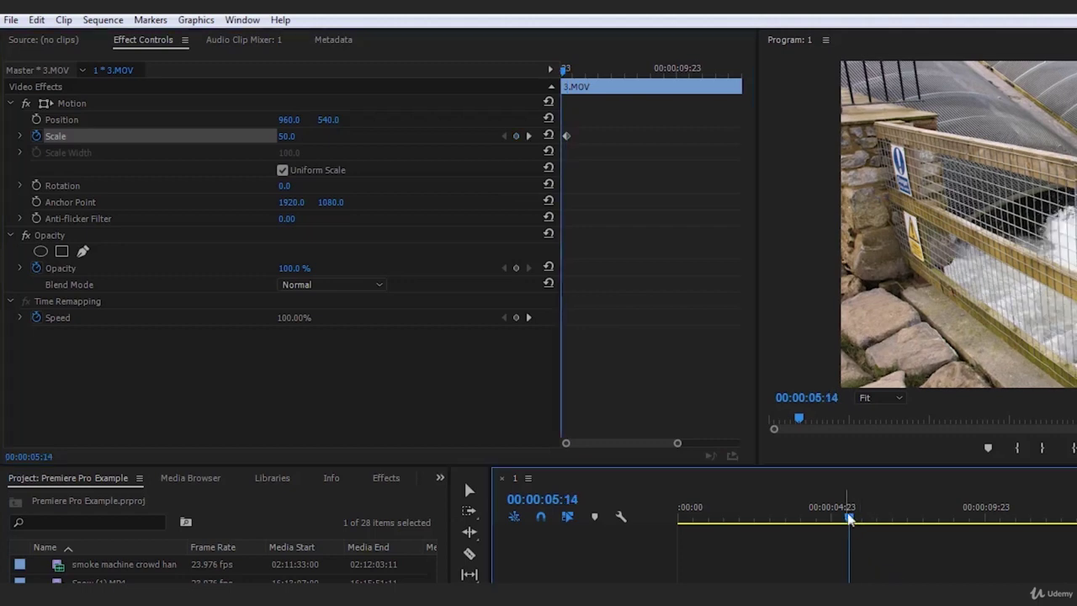
left_click(294, 136)
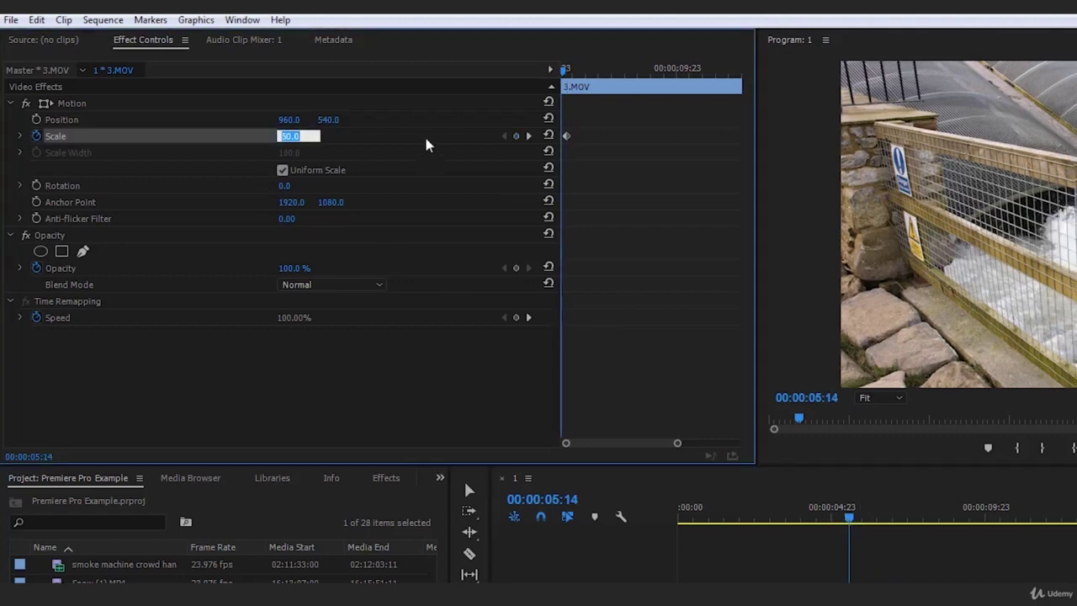
type("2000")
key("Return")
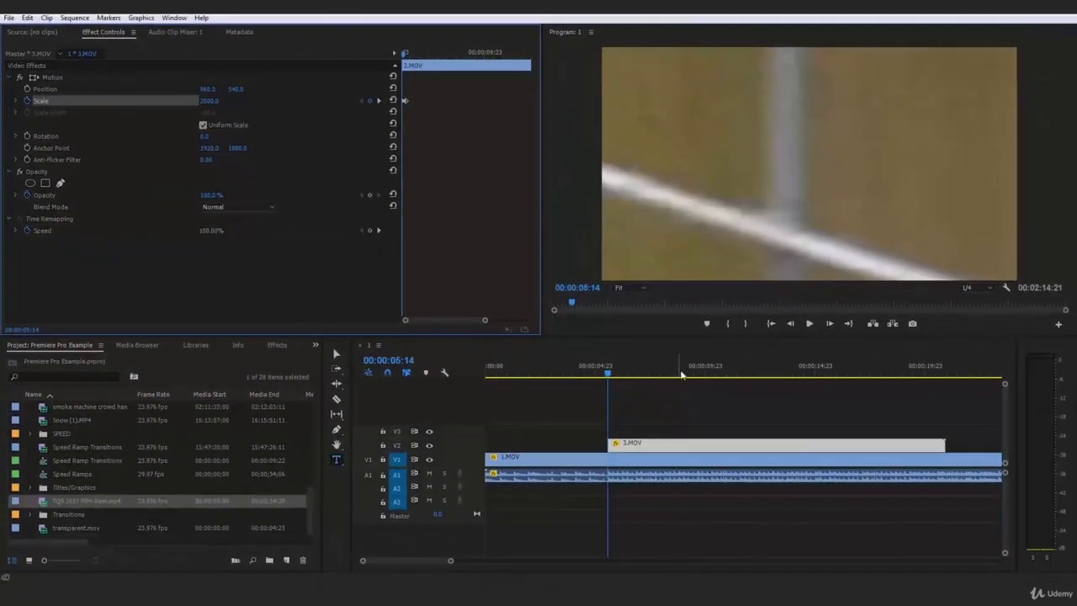
Play back the zoom on 3.MOV, including a run from the sequence start.
key("space")
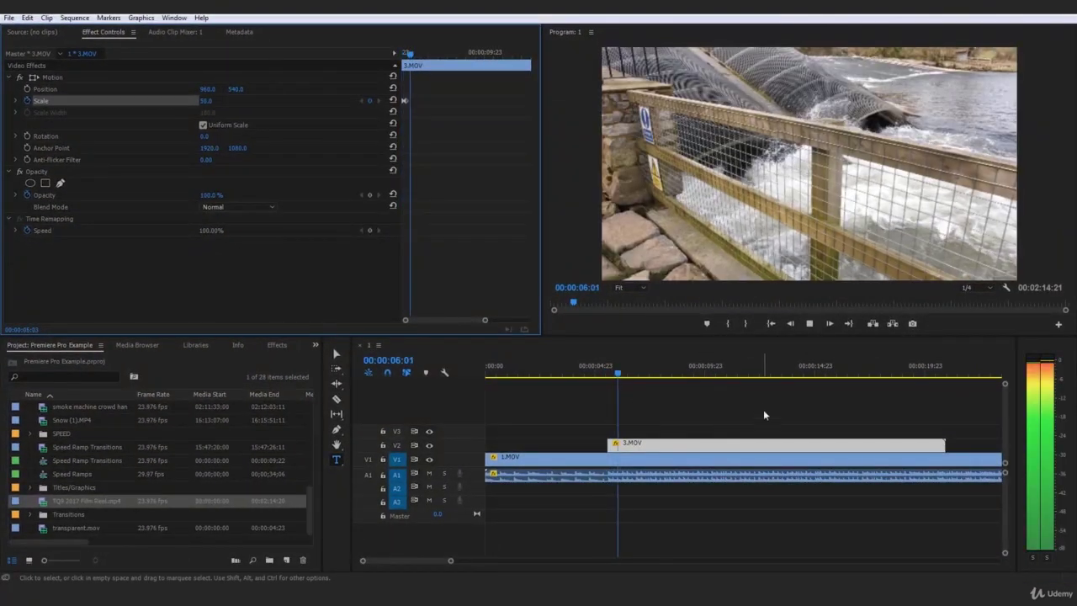
left_click_drag(599, 371, 449, 379)
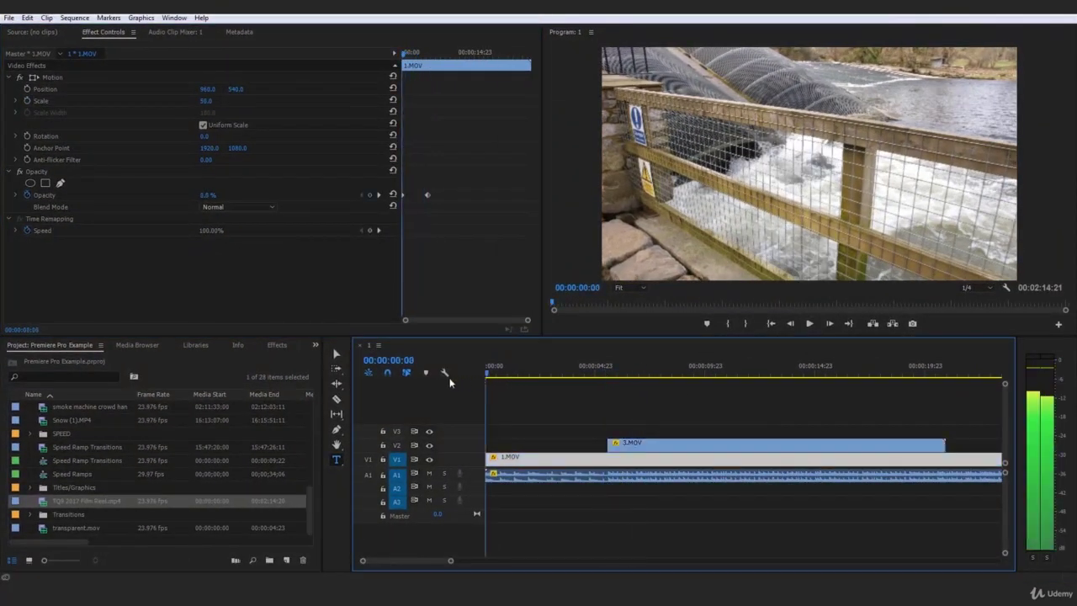
left_click(610, 486)
left_click_drag(450, 561, 488, 562)
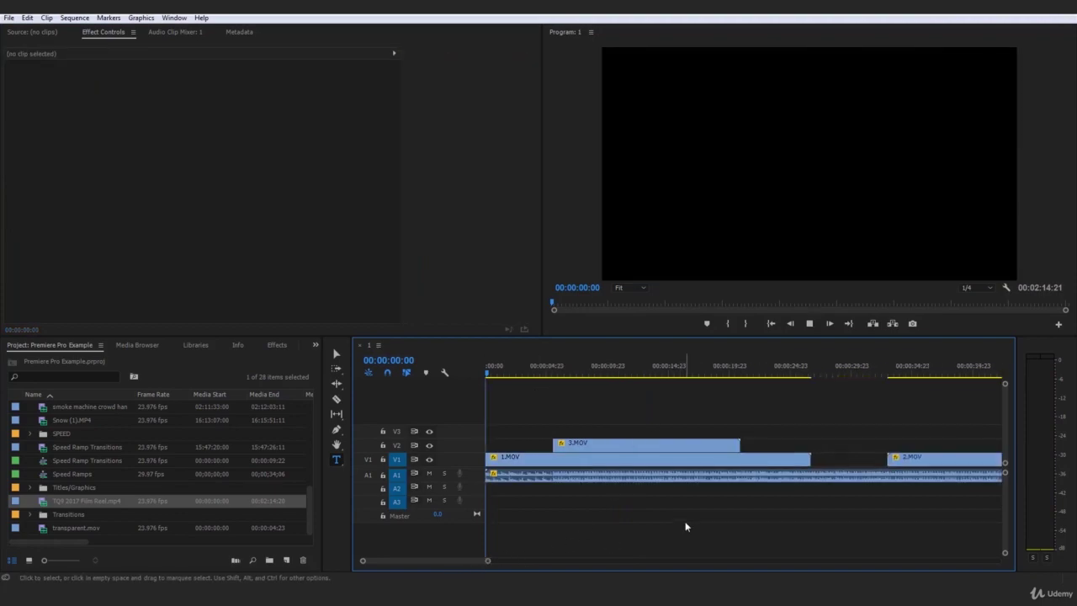
key("space")
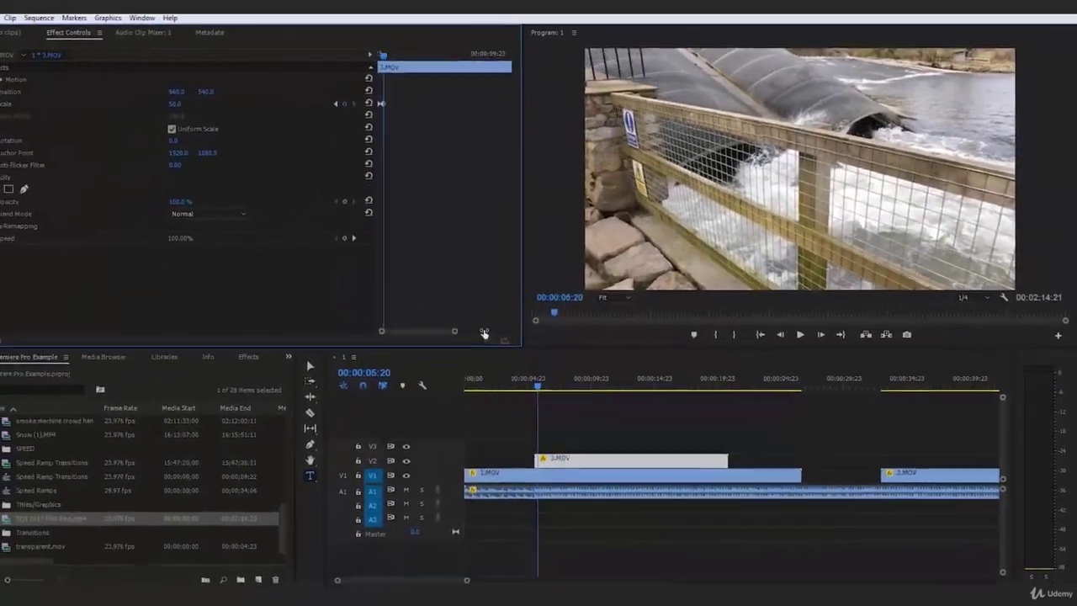
Move 3.MOV's second Scale keyframe earlier to 00:00:05:16 and play back the faster zoom.
left_click_drag(408, 63, 417, 64)
left_click_drag(417, 105, 407, 105)
key("space")
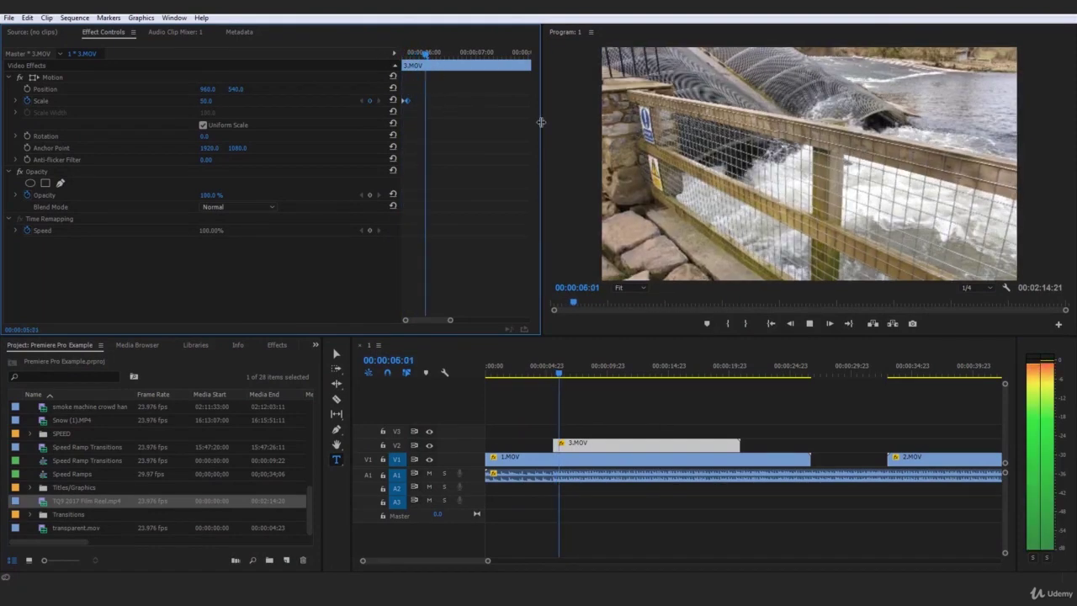
key("space")
left_click(545, 372)
key("space")
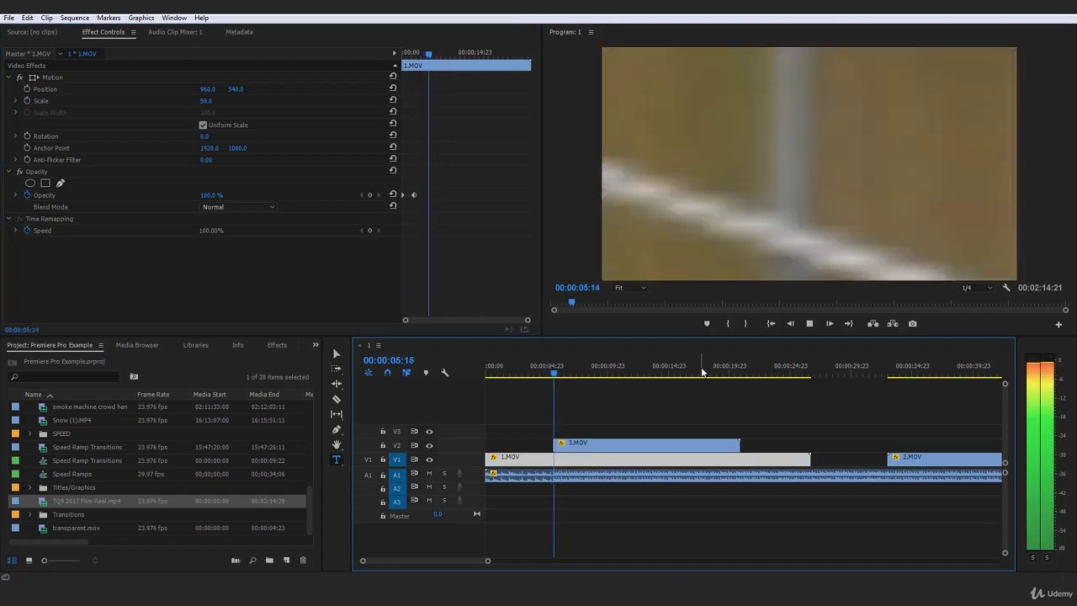
key("space")
Keyframe 3.MOV's Opacity to 100% at 00:00:05:16 and 0% at 00:00:05:14.
key("Up")
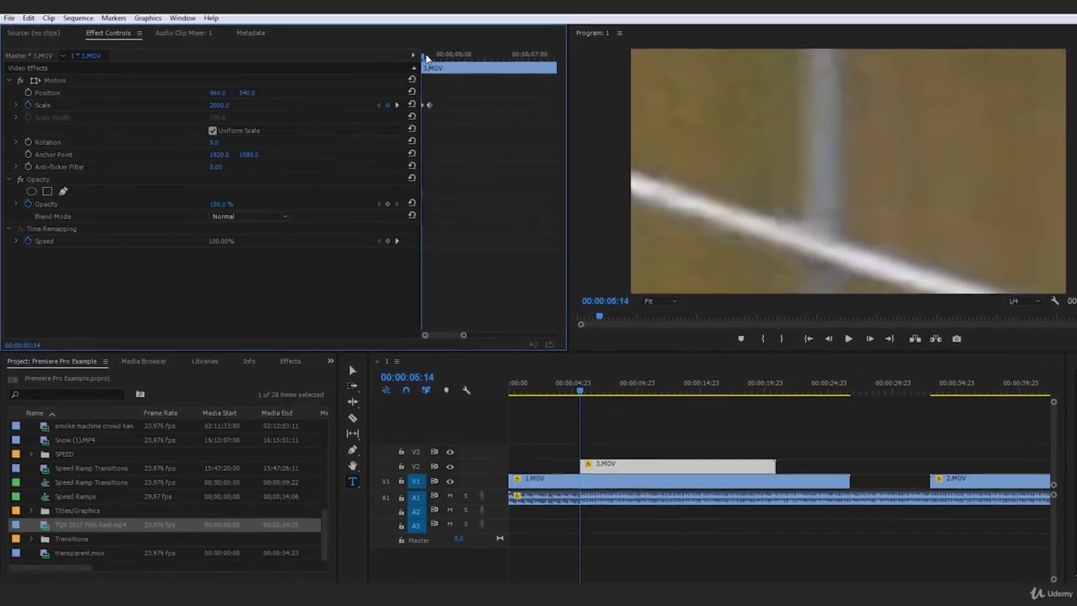
left_click_drag(403, 54, 410, 55)
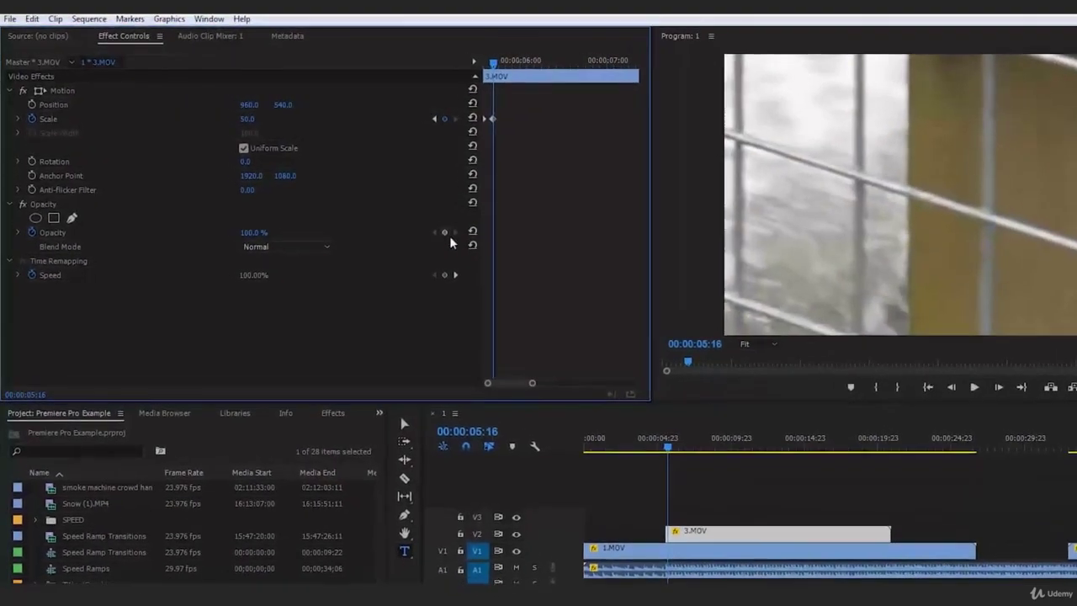
left_click(444, 232)
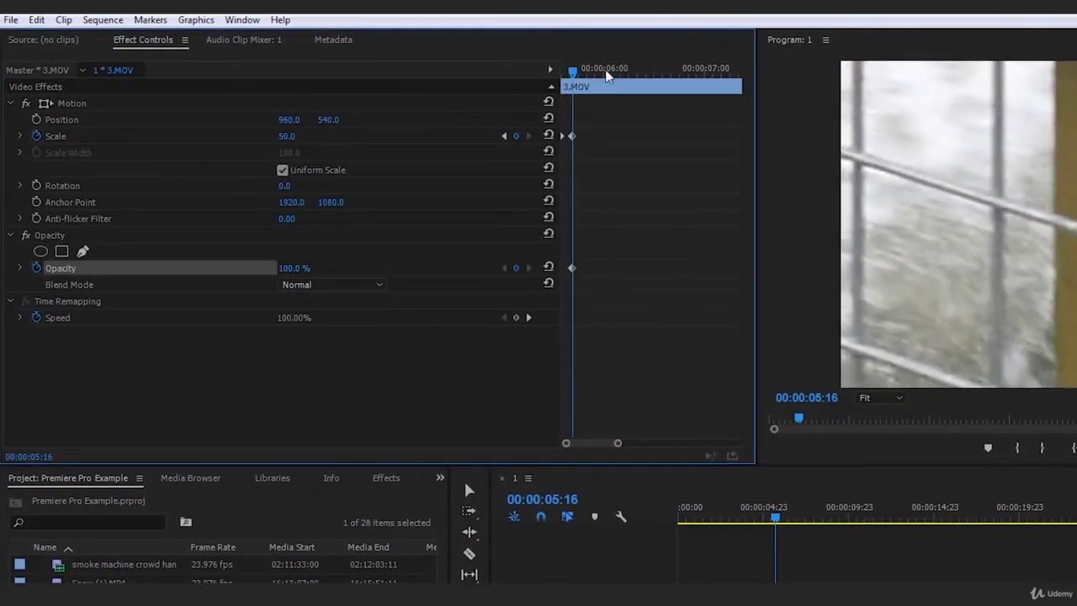
left_click_drag(609, 75, 556, 78)
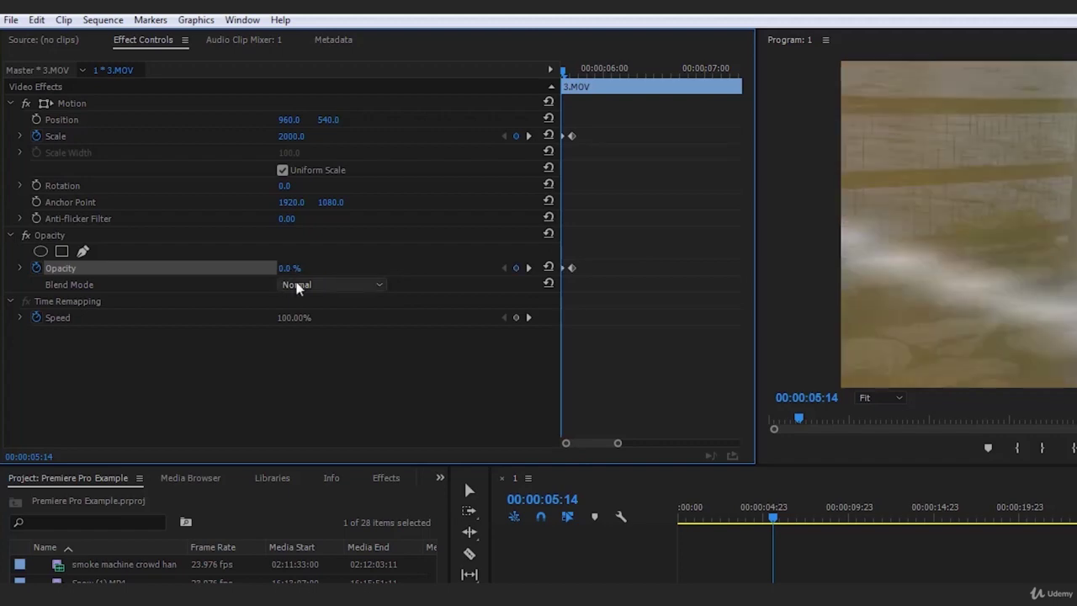
Play back the combined zoom and fade from 1.MOV into 3.MOV.
key("space")
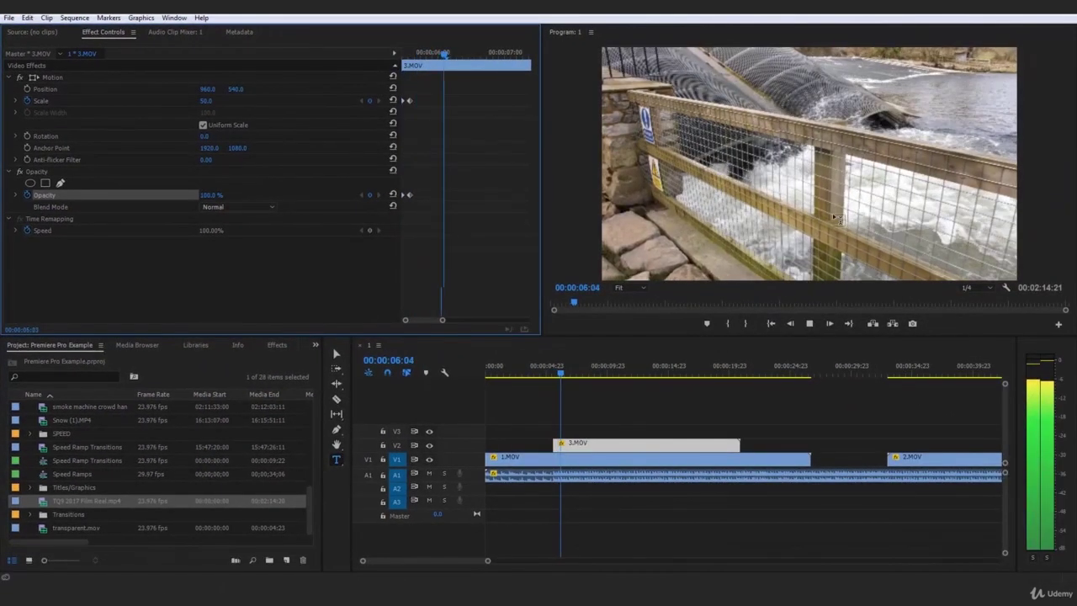
left_click(556, 373)
key("space")
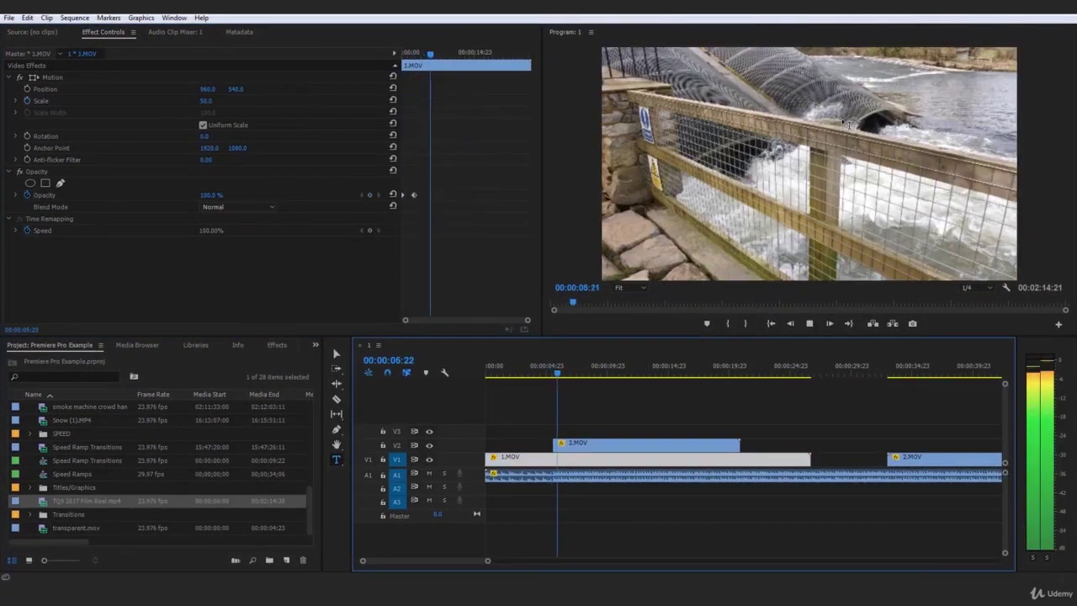
key("space")
Add a Scale keyframe of 50 to 1.MOV at 00:00:05:14, where 3.MOV begins.
left_click(554, 381)
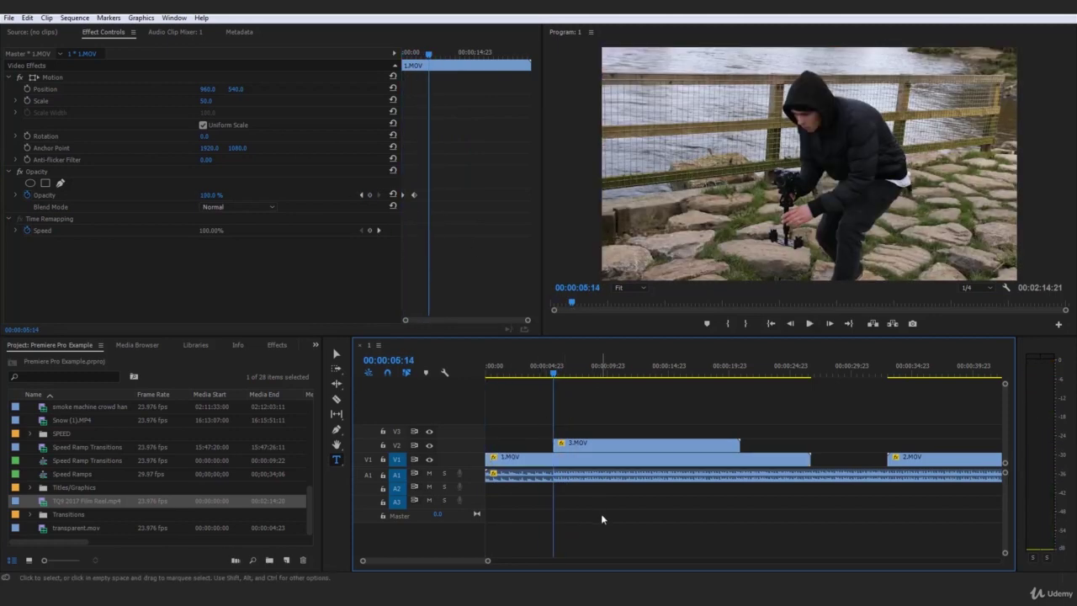
left_click(571, 463)
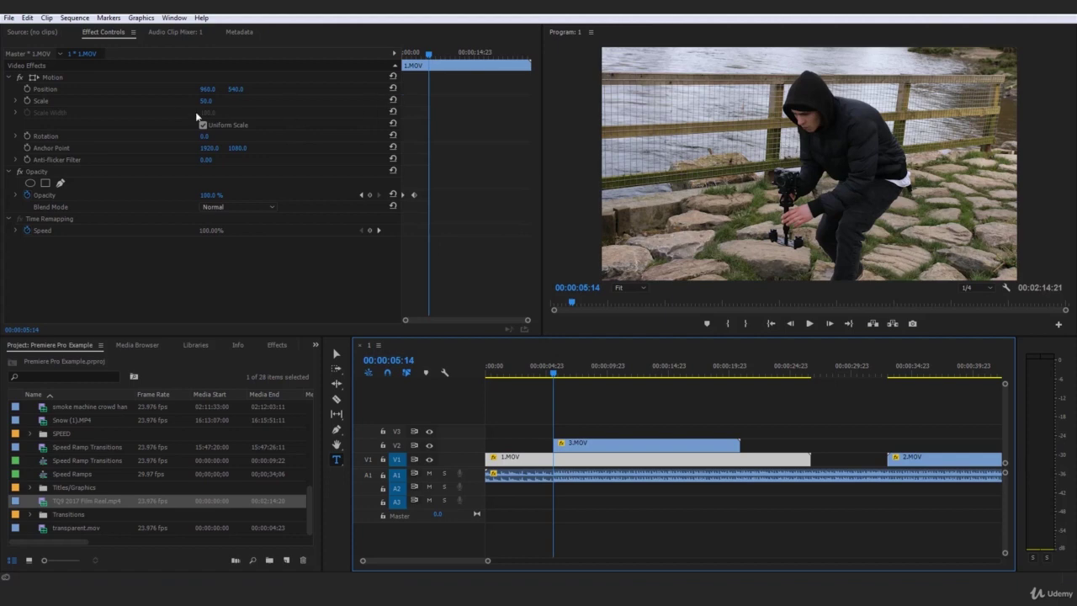
left_click(28, 100)
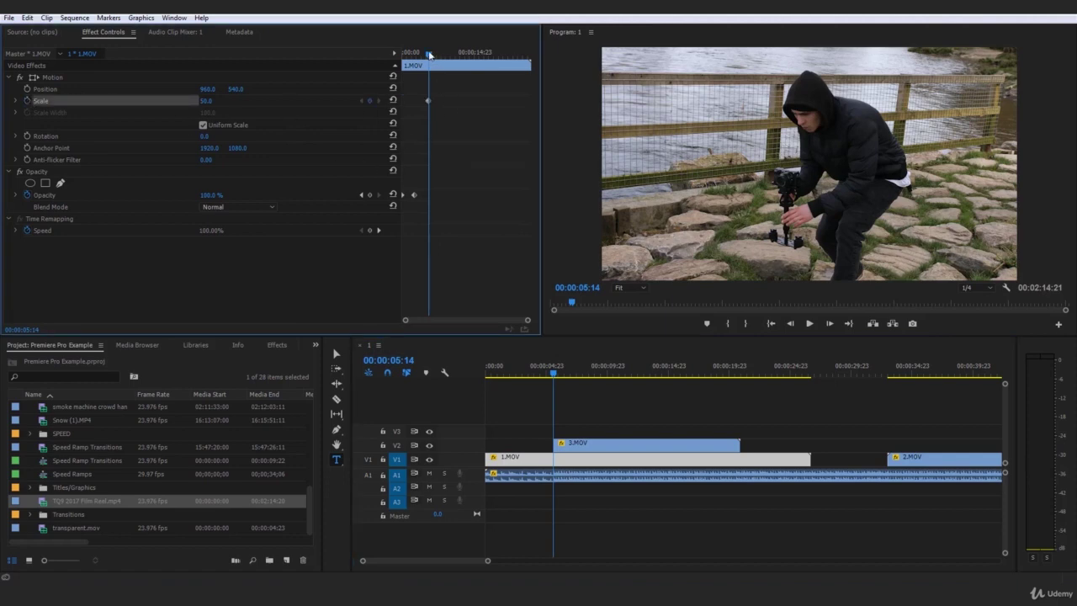
Add a Scale keyframe at the very start of 1.MOV, at 00:00:00:00, for a gradual zoom.
left_click_drag(430, 55, 403, 55)
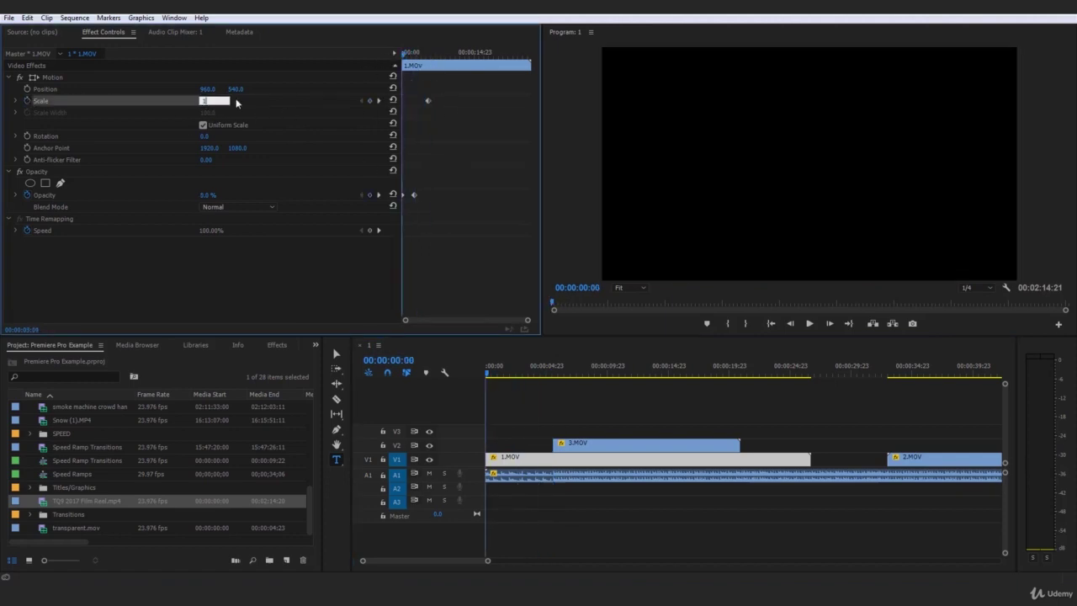
left_click(669, 514)
Play back the sequence's opening to review the gradual zoom on 1.MOV and the transition into 3.MOV.
key("space")
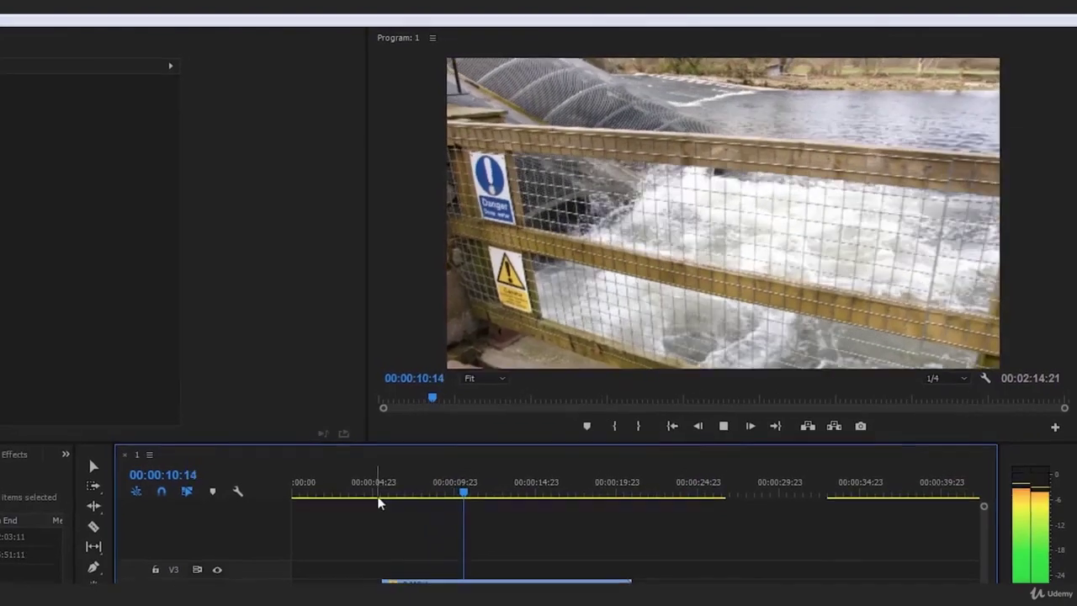
key("space")
left_click(375, 496)
left_click(325, 497)
key("space")
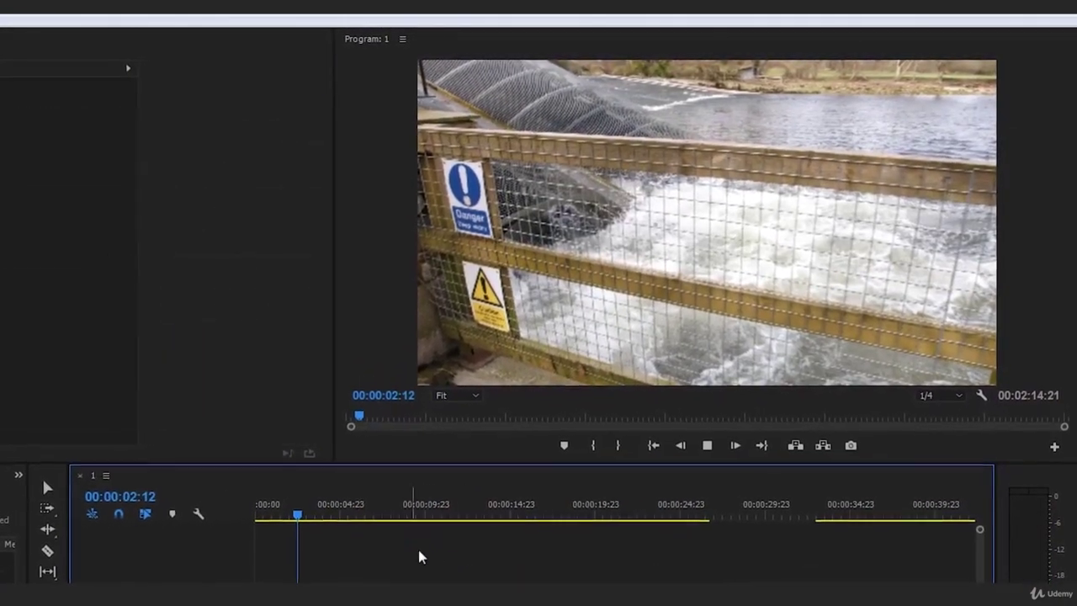
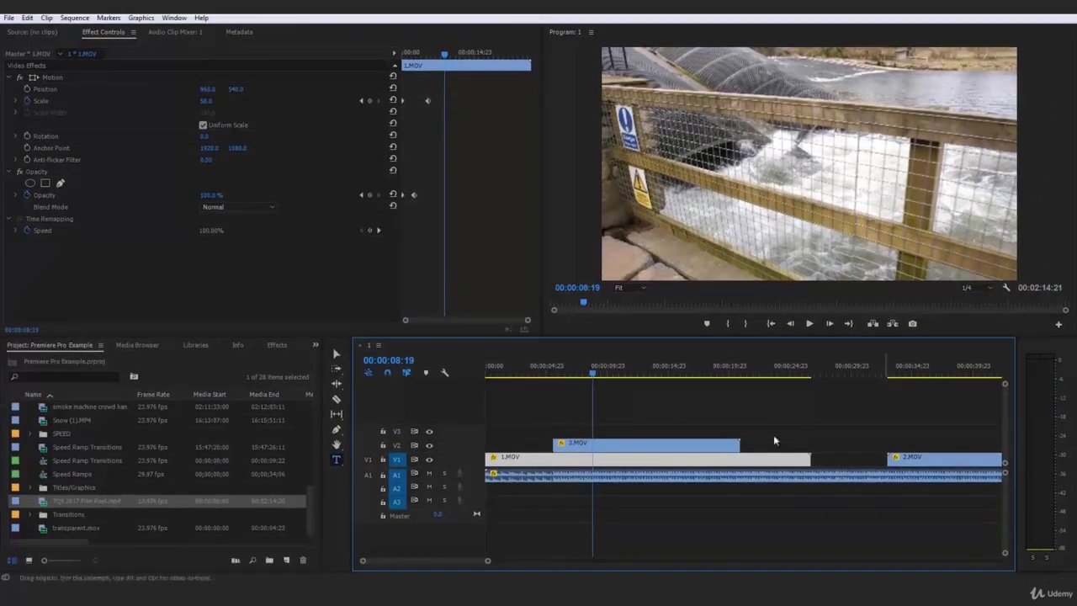
Move 2.MOV earlier on V1 to begin at 00:00:08:19, overwriting the rest of 1.MOV beneath 3.MOV.
double_click(912, 501)
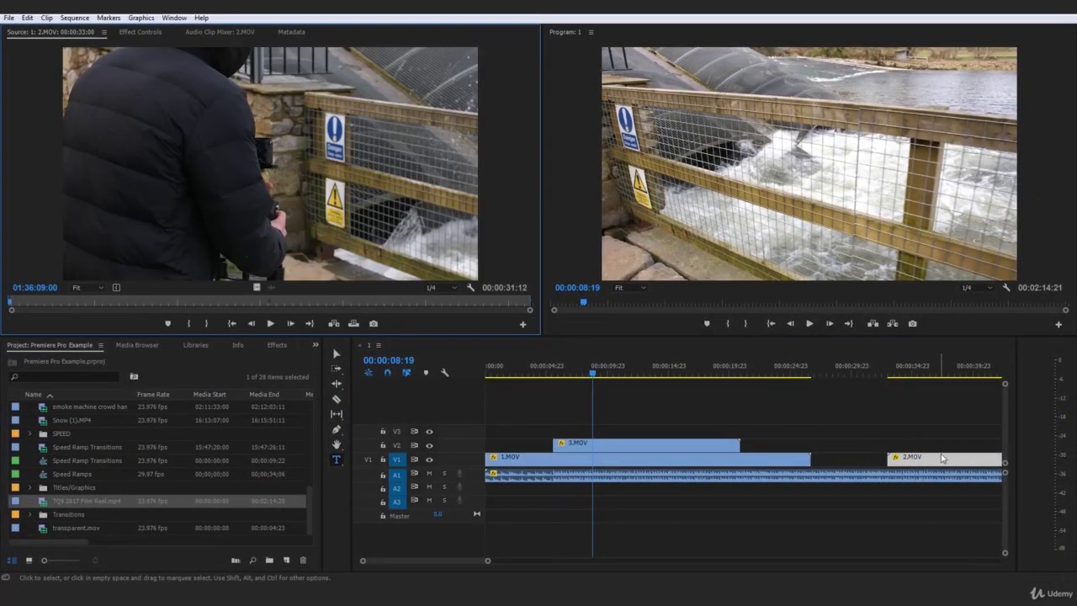
left_click_drag(942, 458, 645, 464)
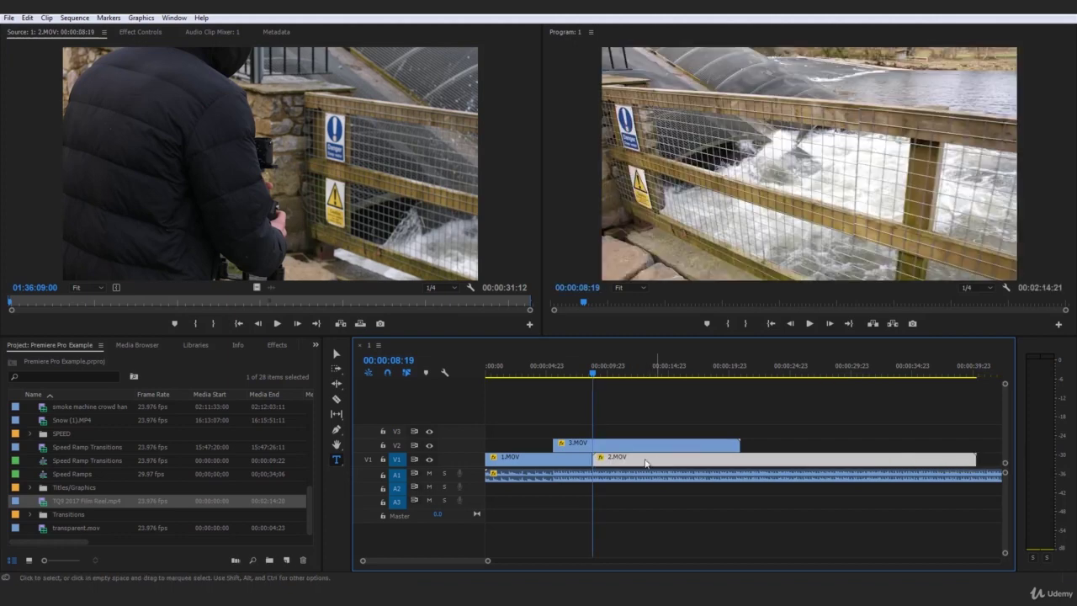
Copy the Scale and Opacity keyframes from 3.MOV's opening transition and paste them into the same clip at 00:00:08:19.
left_click(655, 445)
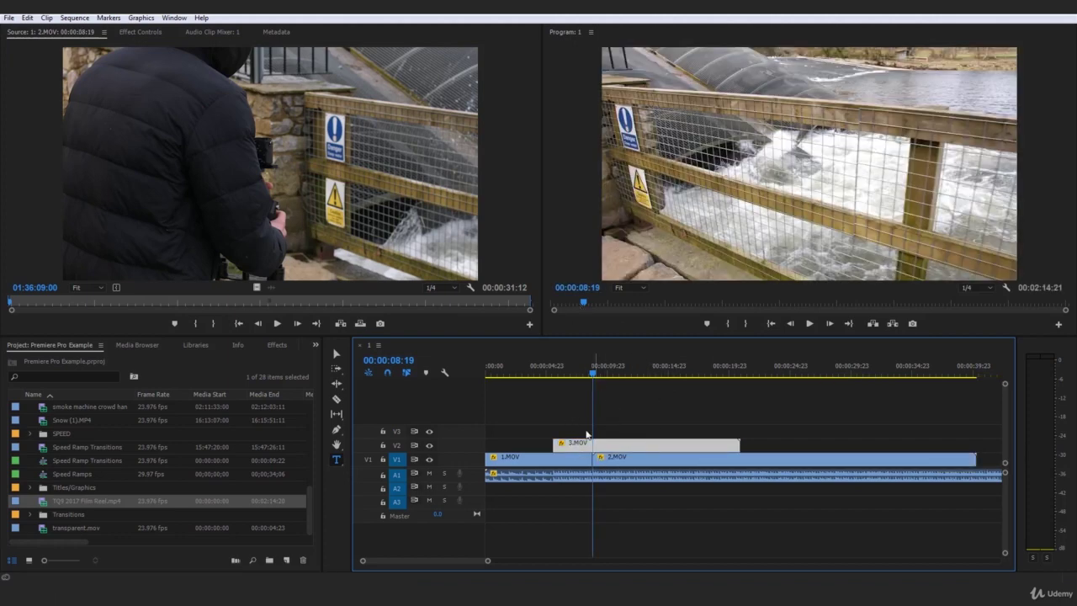
left_click(141, 31)
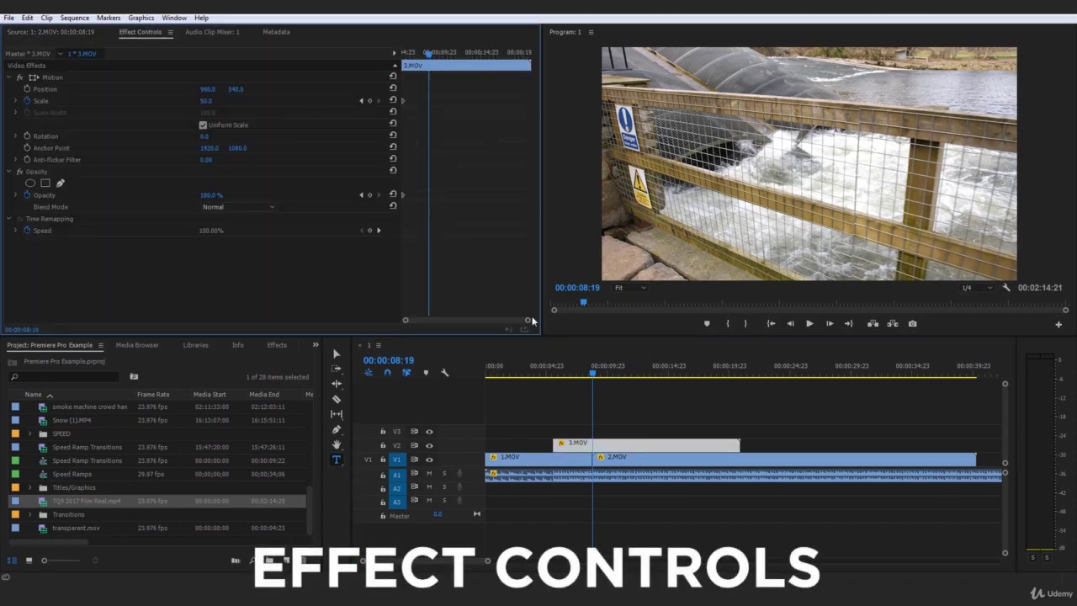
left_click_drag(528, 321, 443, 321)
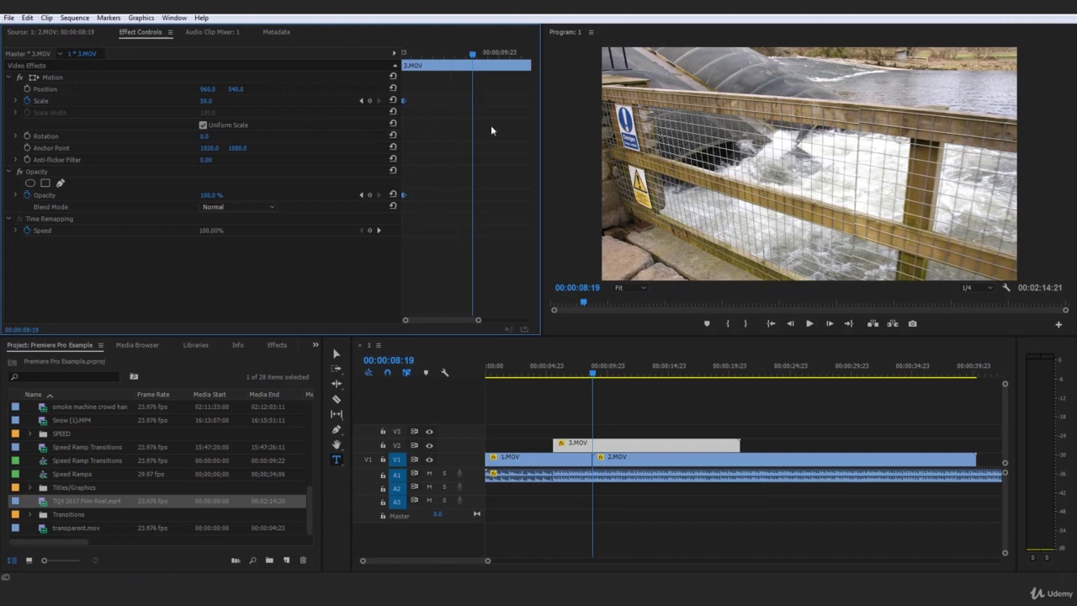
key("Up")
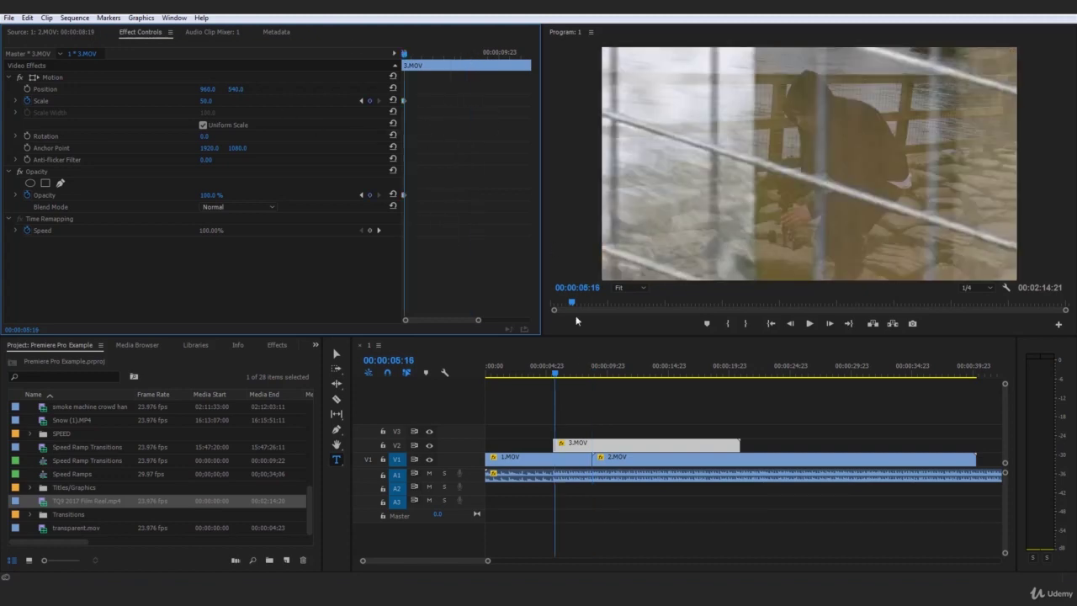
left_click(591, 370)
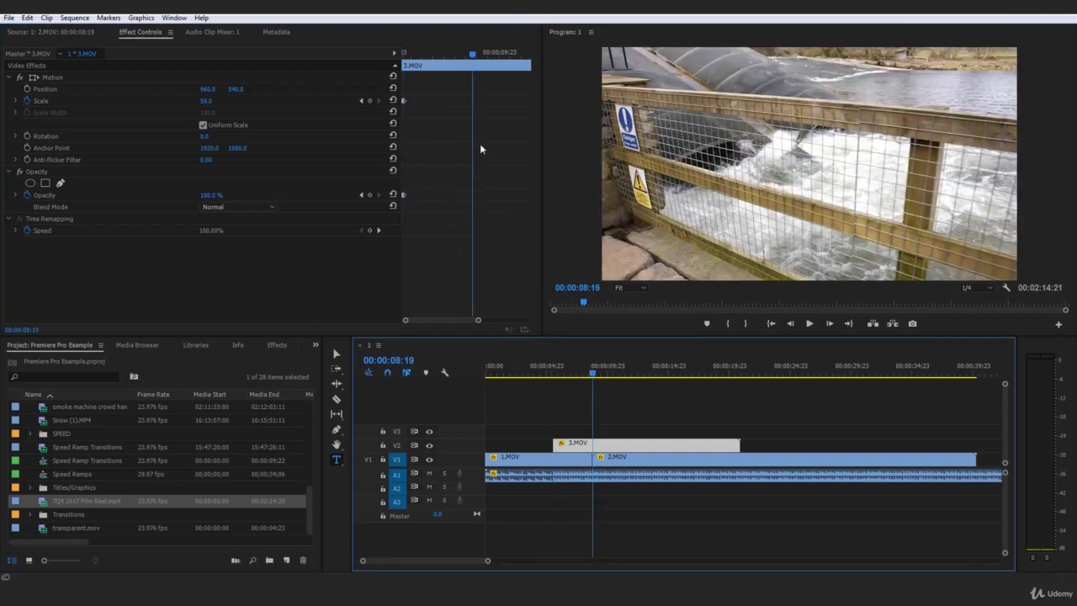
left_click(493, 177)
key("ctrl+v")
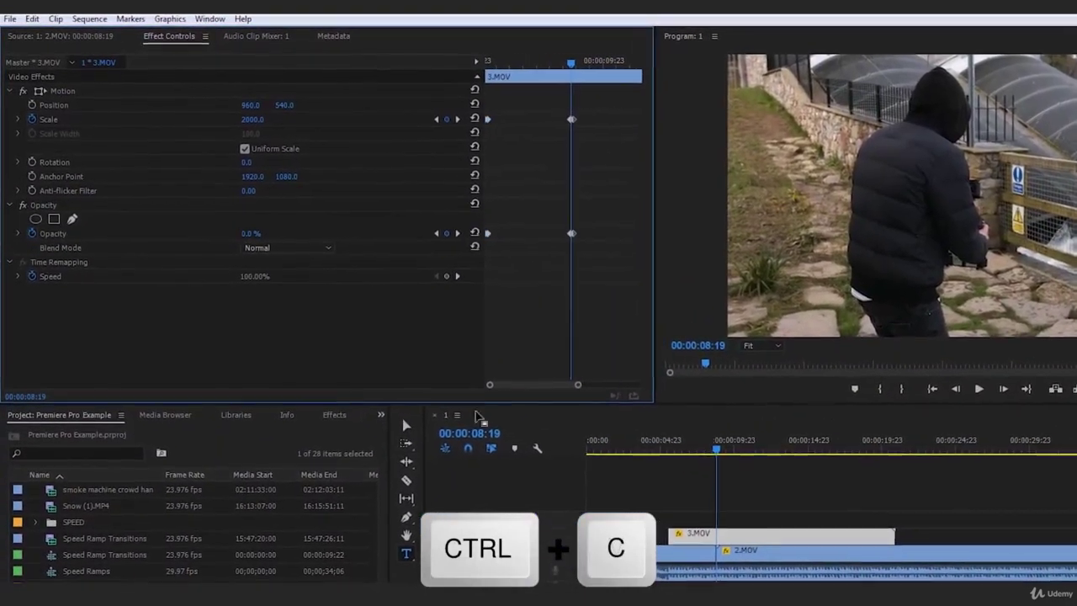
key("ctrl+v")
Reverse the pasted keyframes so Scale goes from 50 to 2000 and Opacity from 100% to 0% between 00:00:08:19 and 00:00:08:21, and play it back.
left_click_drag(478, 376, 494, 377)
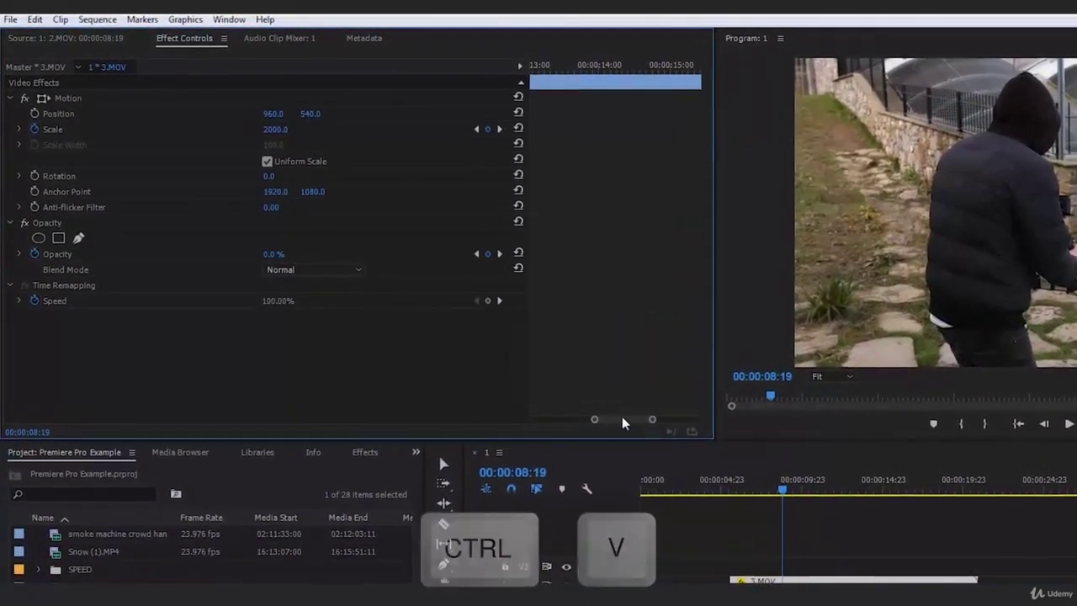
left_click_drag(611, 410, 595, 448)
left_click_drag(669, 450, 615, 452)
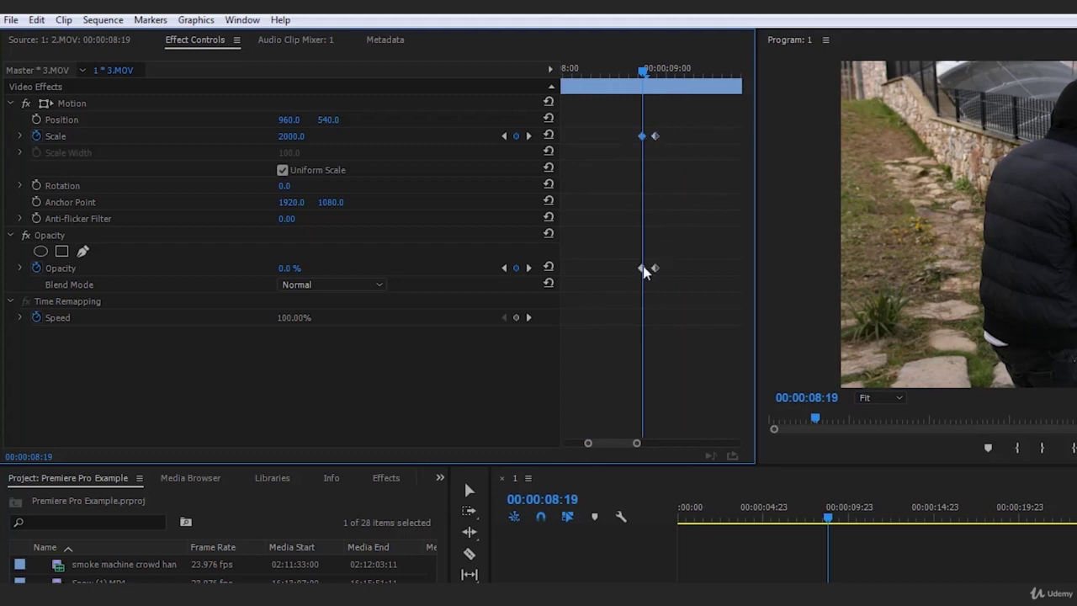
left_click_drag(645, 269, 673, 269)
mouse_move(643, 135)
left_mouse_down()
mouse_move(659, 138)
mouse_move(642, 145)
left_mouse_up()
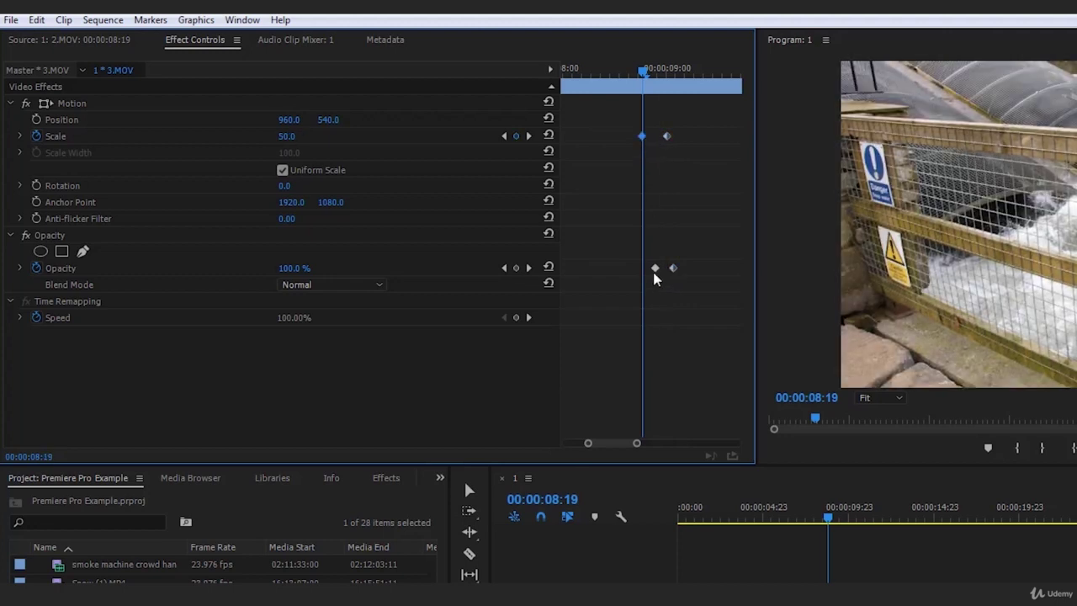
mouse_move(655, 269)
left_mouse_down()
mouse_move(643, 269)
mouse_move(653, 268)
left_mouse_up()
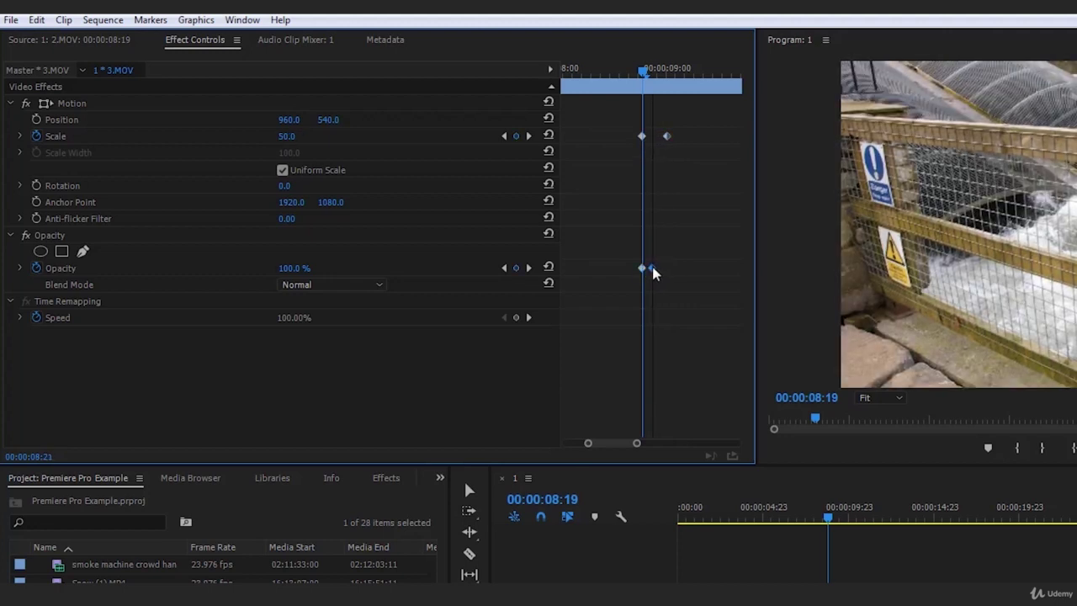
left_click_drag(668, 139, 654, 138)
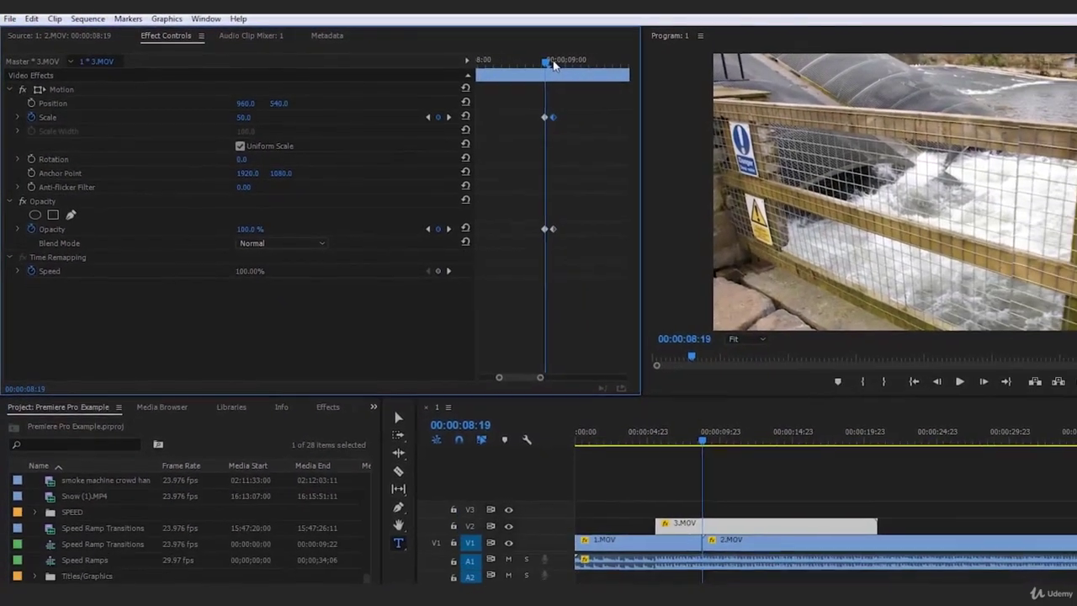
key("space")
key("space")
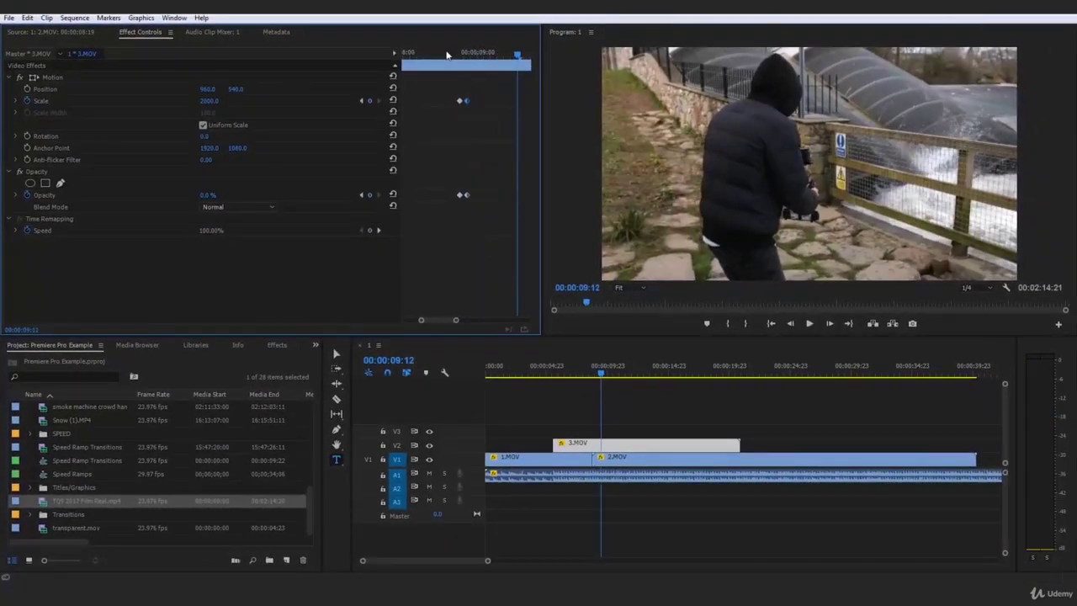
Move 3.MOV's final Scale and Opacity keyframes later to 00:00:09:02 to slow the zoom-out transition.
left_click_drag(482, 207, 474, 101)
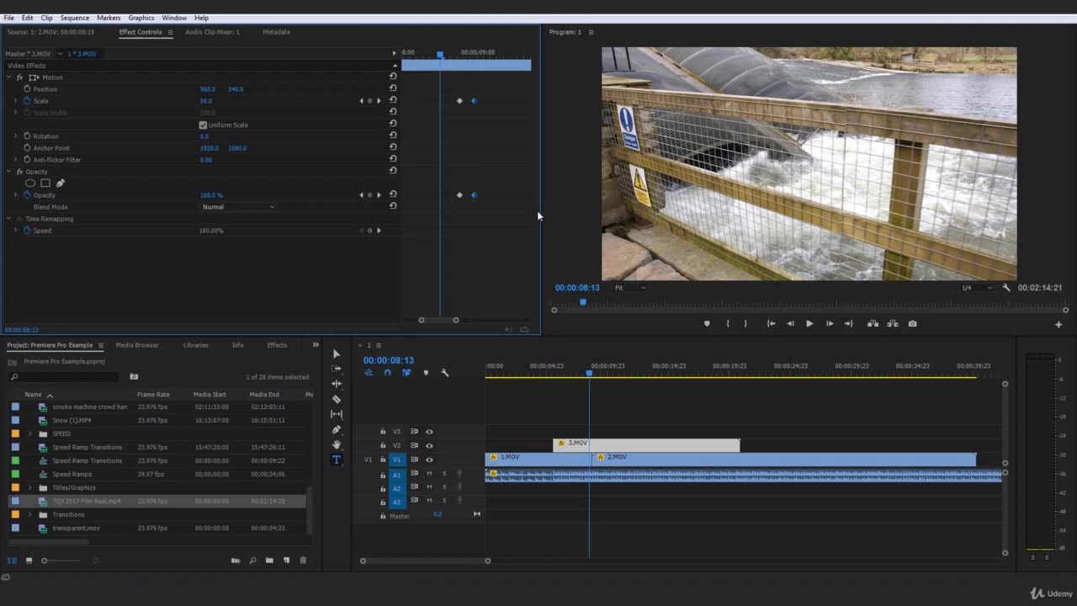
left_click(472, 54)
key("c")
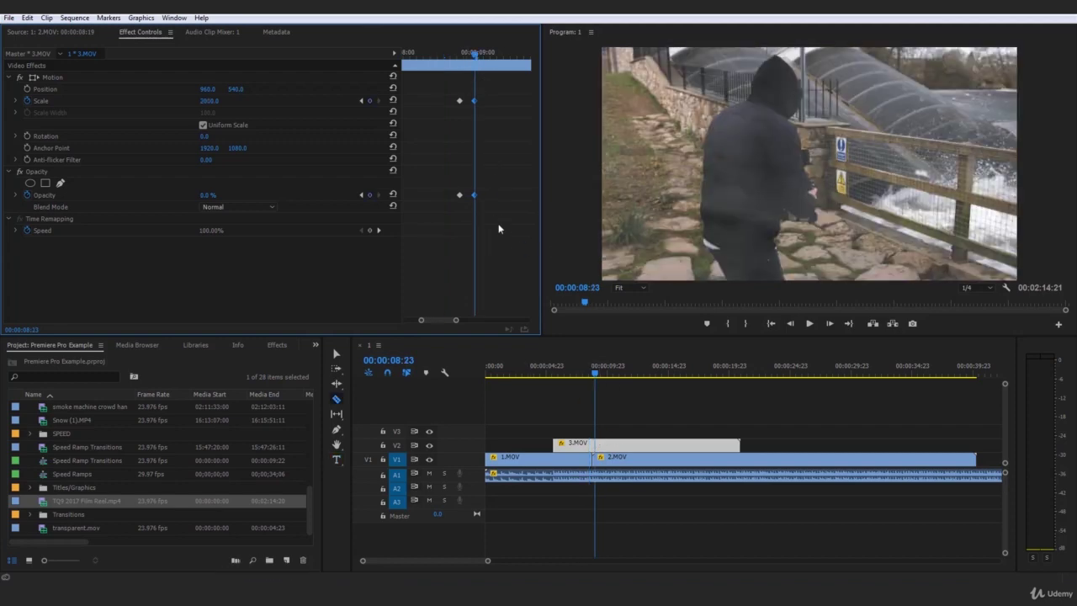
left_click_drag(475, 101, 484, 101)
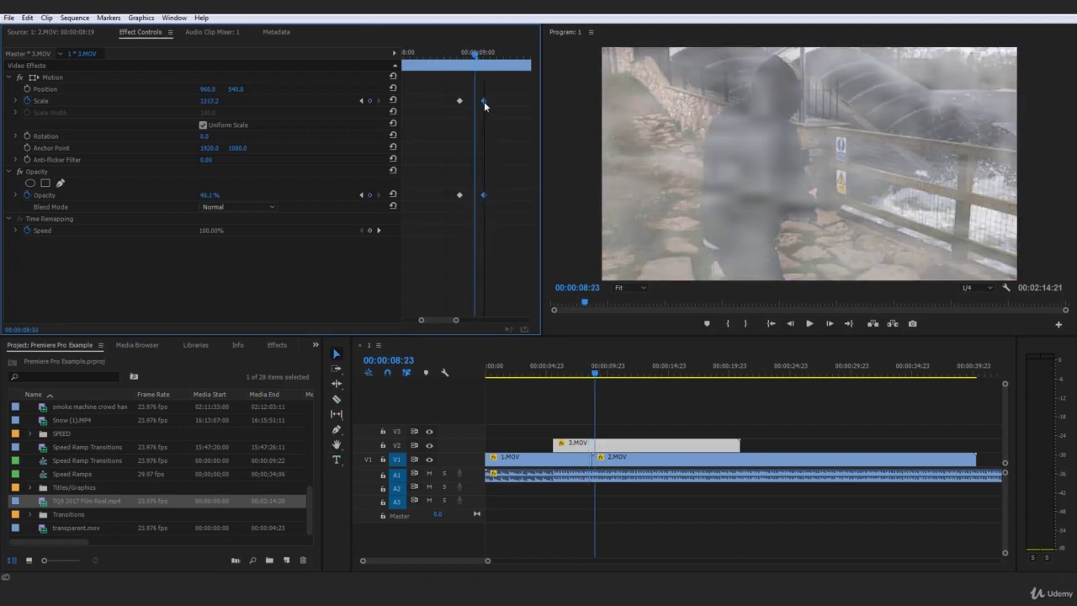
Cut 3.MOV at 00:00:09:02, on its final keyframes, and delete the part after the cut.
left_click(485, 54)
key("c")
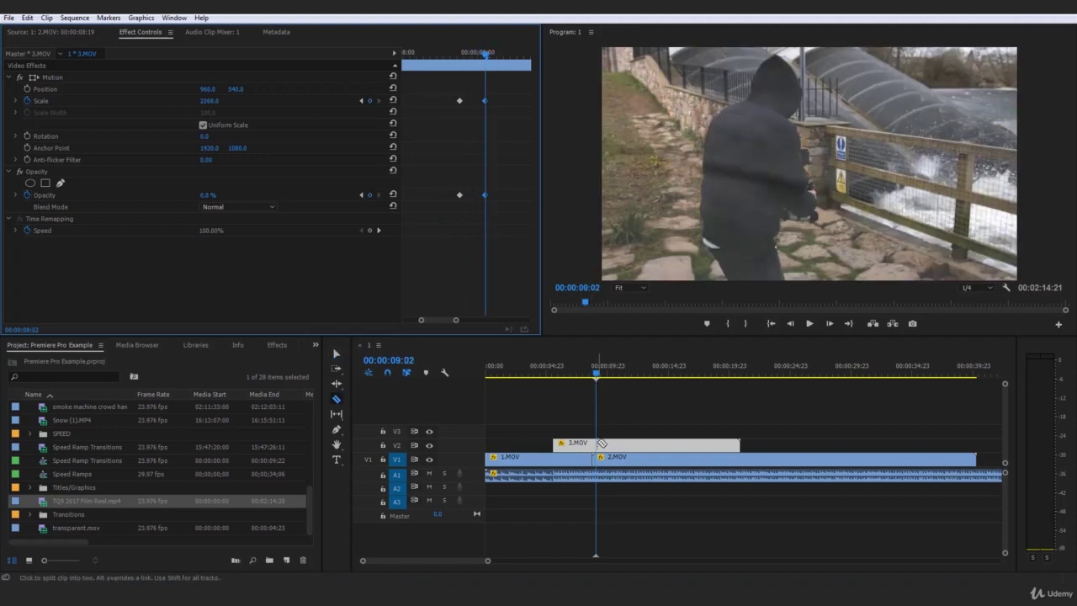
left_click(597, 443)
key("t")
key("Delete")
Play back from 00:00:04:22 through the transitions from 1.MOV to 3.MOV and on to 2.MOV.
left_click(544, 370)
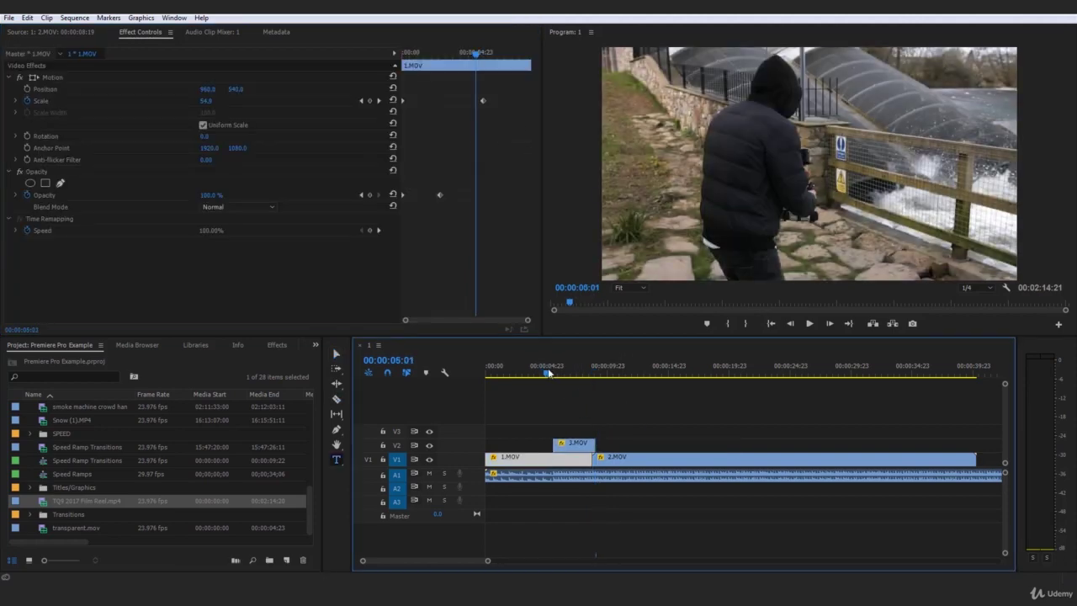
left_click(627, 411)
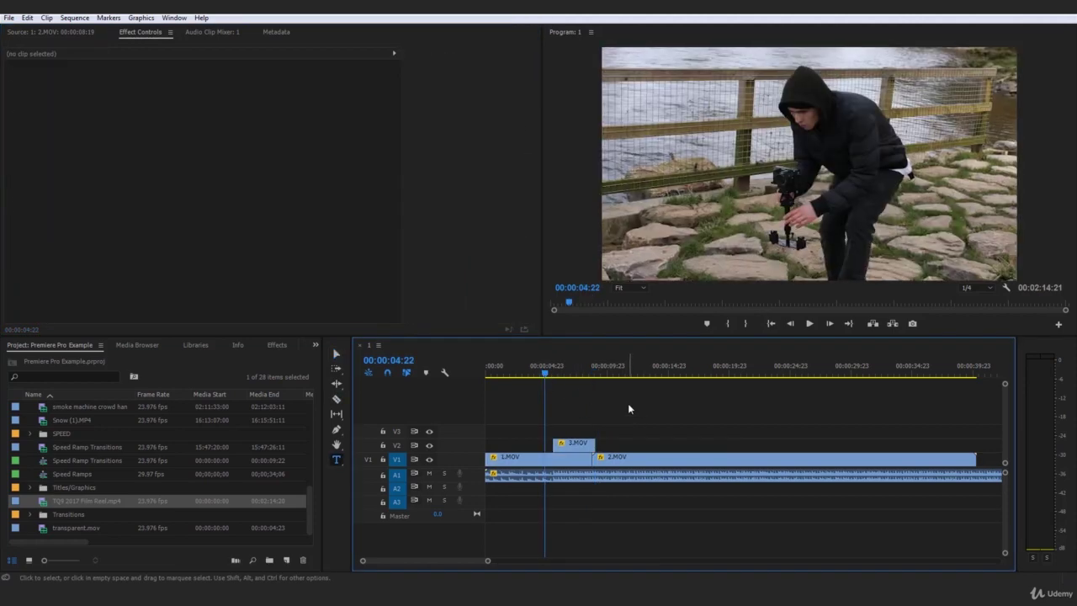
left_click(627, 460)
key("space")
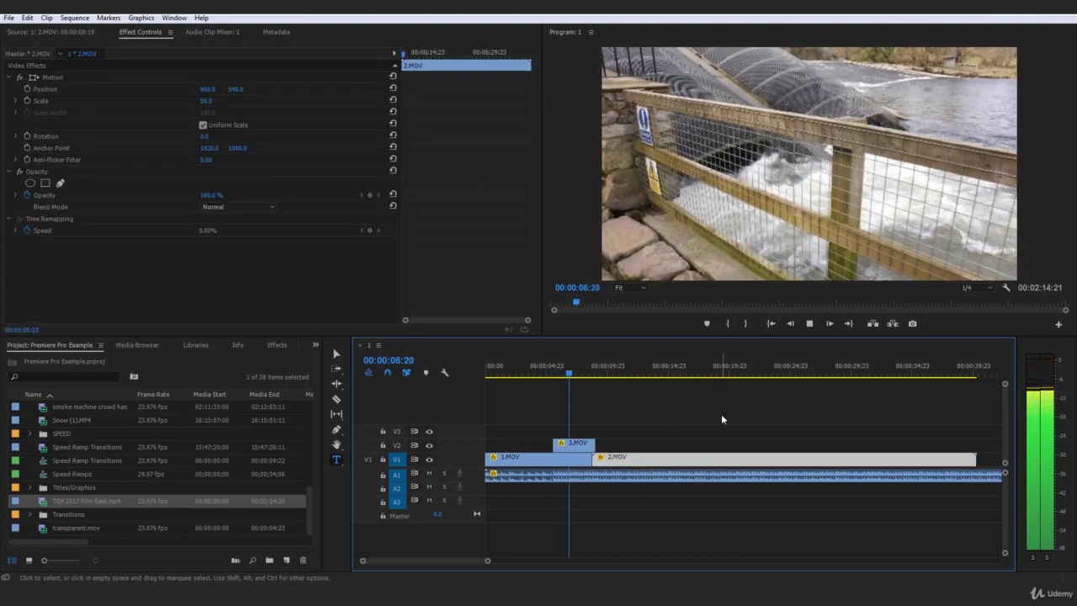
left_click(724, 413)
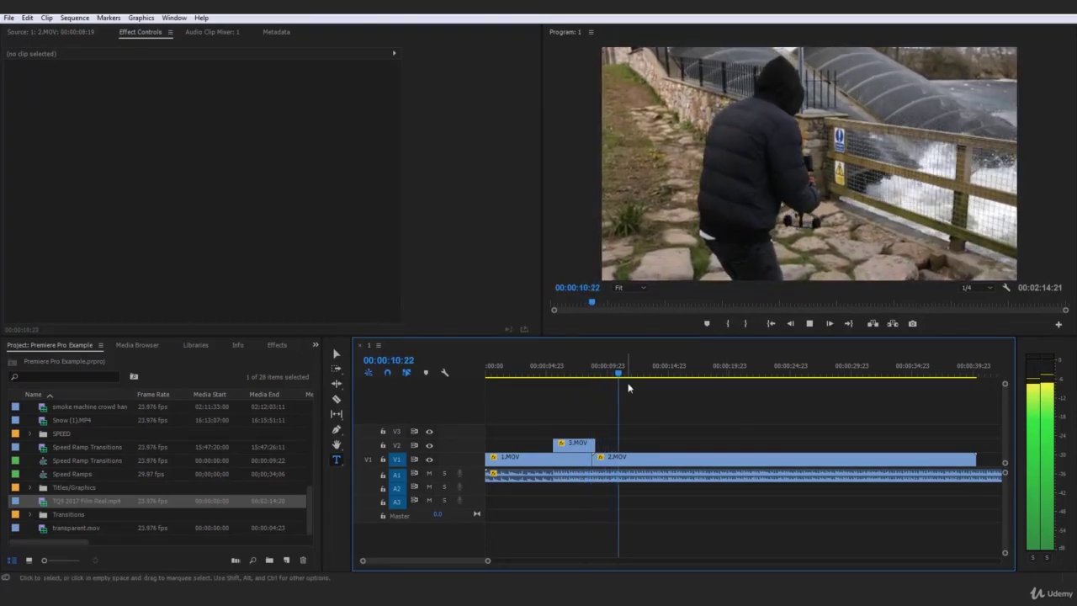
key("space")
Cut 2.MOV at 00:00:25:11 and delete the part before the cut.
left_click_drag(628, 376, 804, 387)
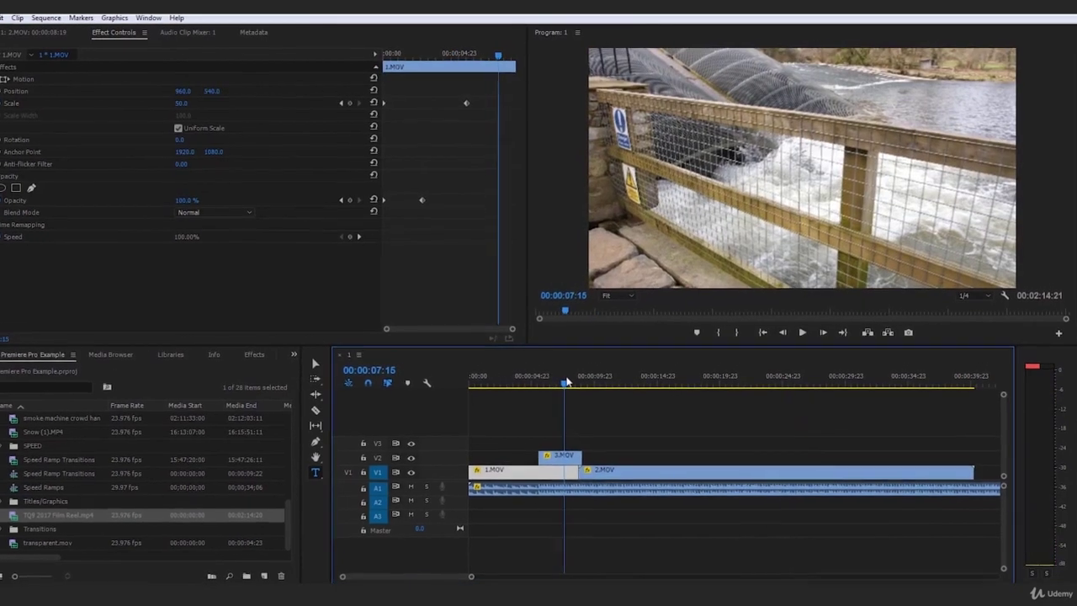
left_click_drag(566, 383, 777, 384)
left_click_drag(743, 434, 755, 442)
left_click_drag(719, 491, 739, 497)
left_click_drag(705, 547, 731, 494)
key("c")
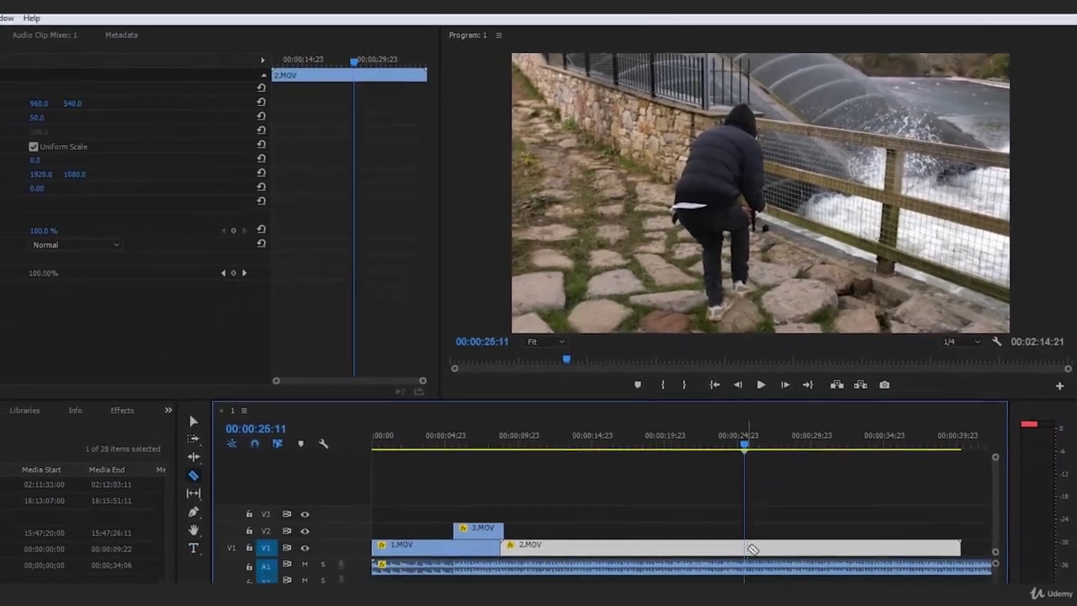
left_click(761, 522)
key("v")
key("Delete")
Move the remaining 2.MOV segment against the end of 1.MOV at 00:00:08:19 and play back the new join.
left_click_drag(789, 520, 561, 519)
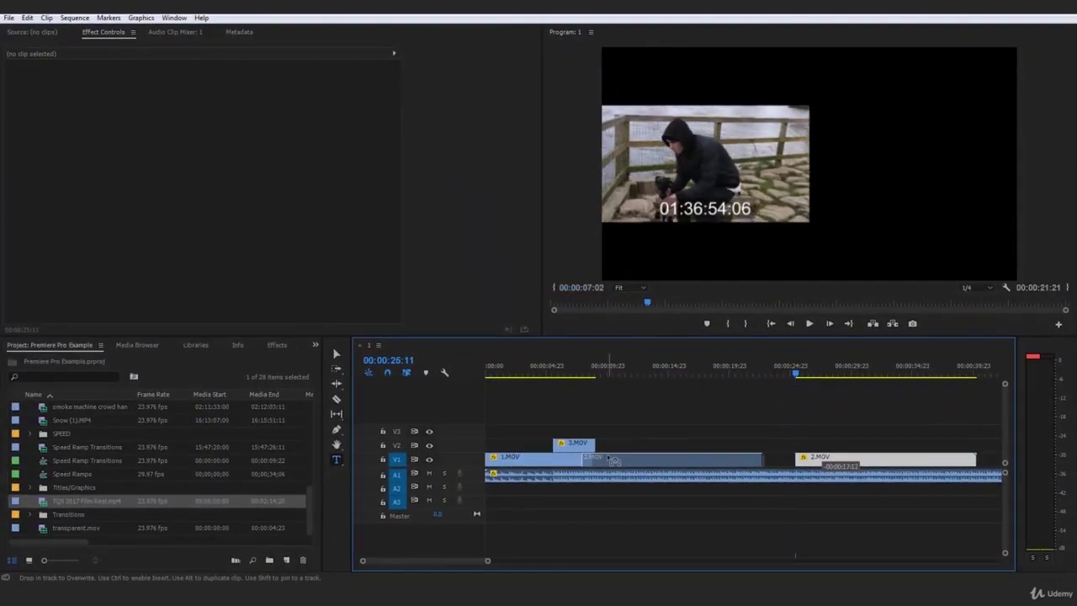
left_click_drag(627, 462, 623, 461)
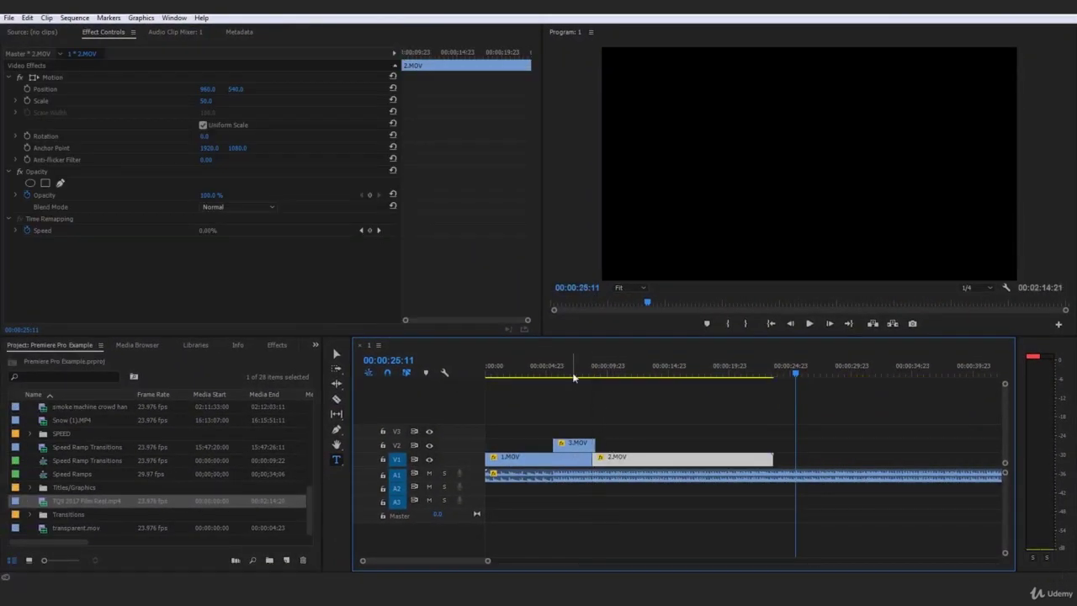
key("Home")
left_click_drag(599, 366, 590, 365)
key("space")
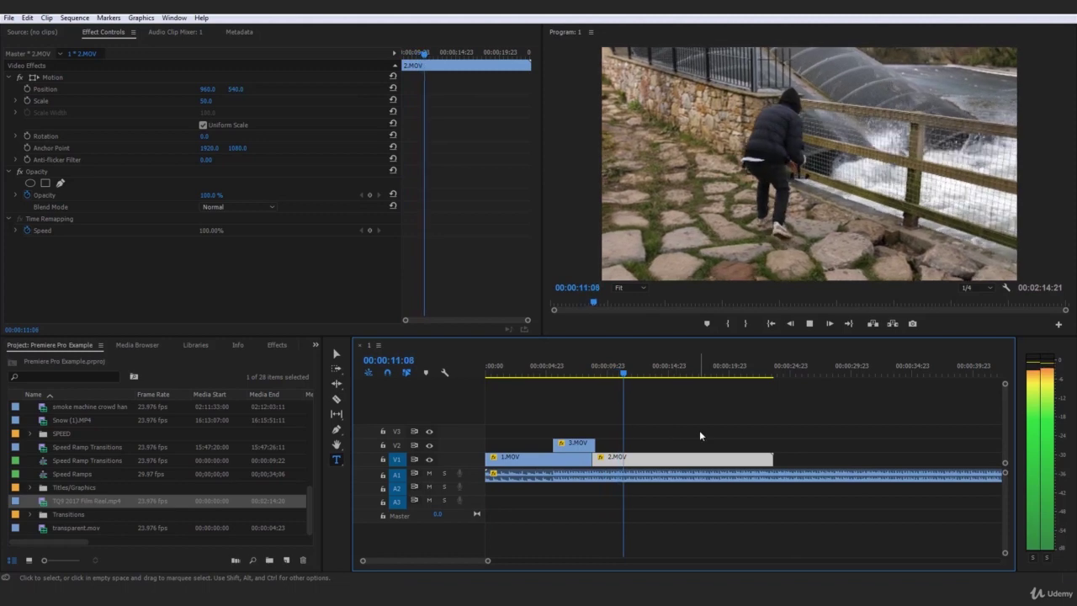
Keyframe 2.MOV's Scale to 100 at 00:00:12:09, add a Scale keyframe at the clip's start, and play back the zoom.
left_click(637, 372)
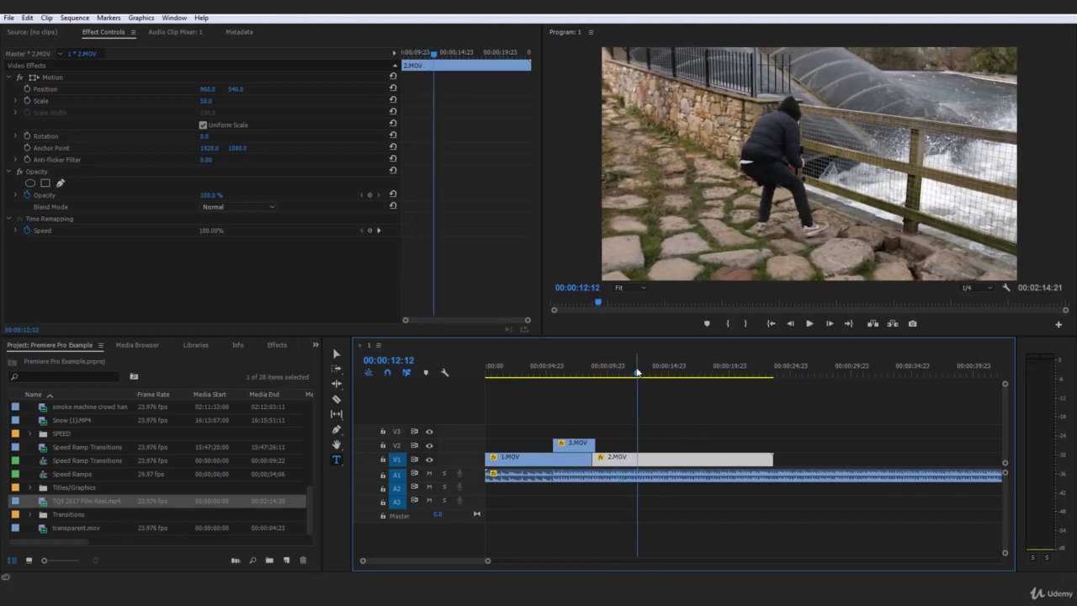
left_click_drag(636, 373, 638, 373)
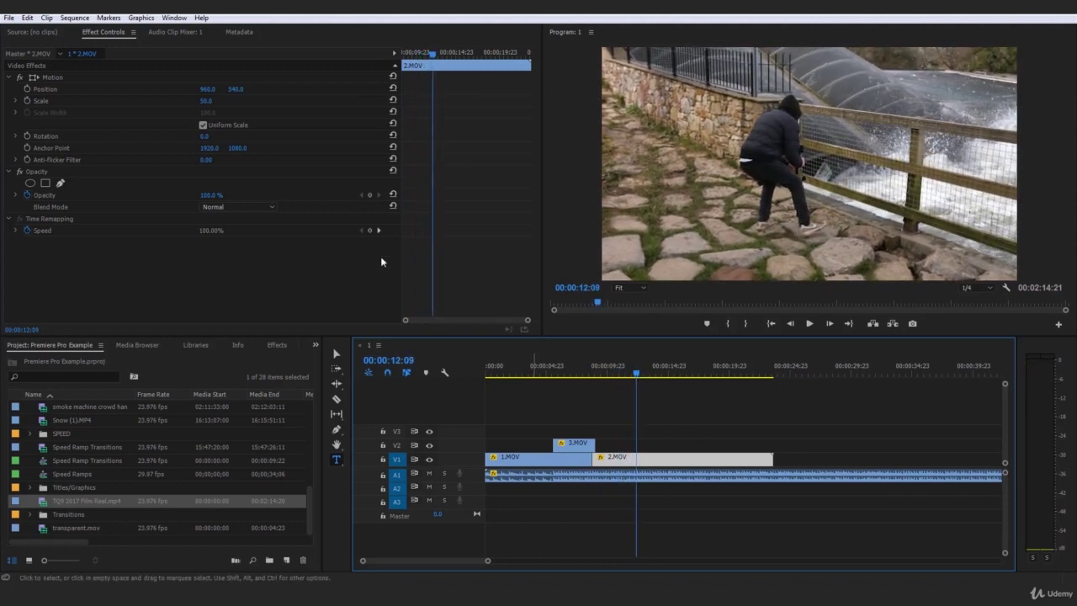
left_click(28, 100)
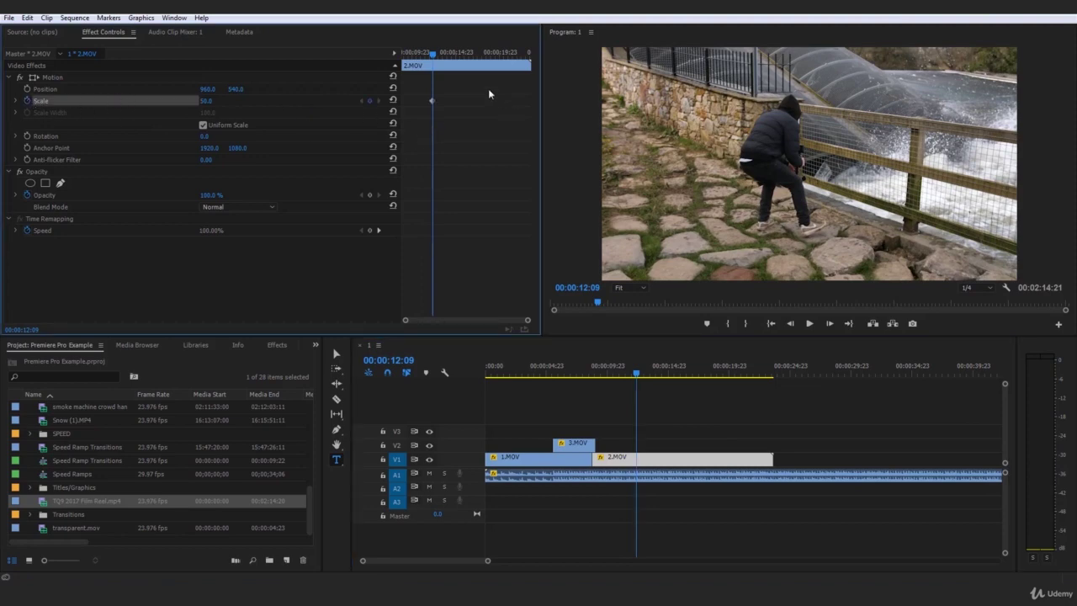
left_click(223, 100)
key("Return")
left_click_drag(432, 54, 403, 48)
key("space")
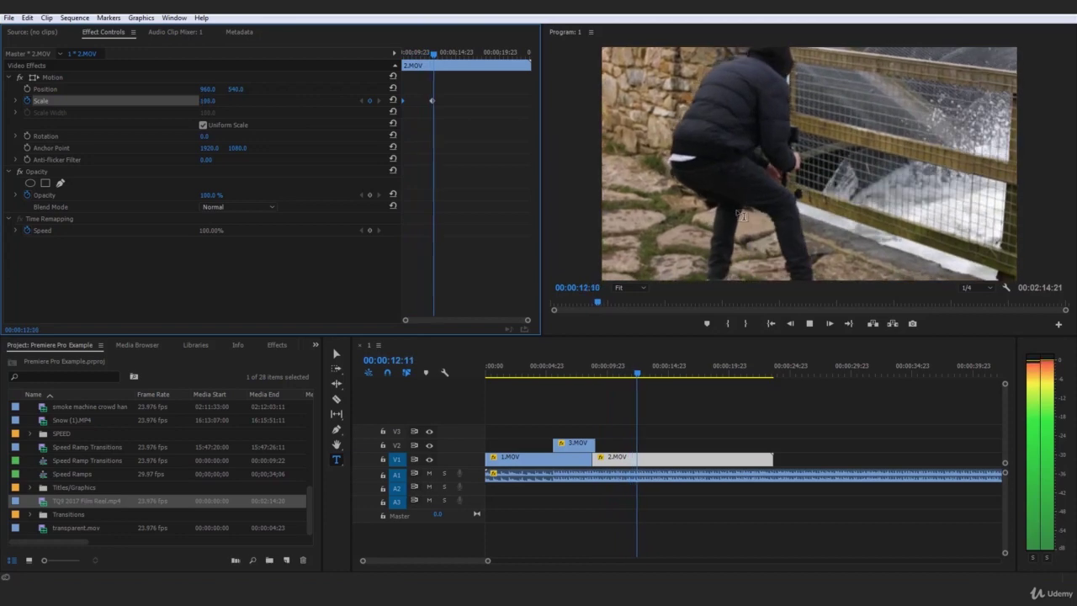
Shift 2.MOV's second Scale keyframe, the one set to 100, to 00:00:14:06 so the zoom is more gradual.
key("space")
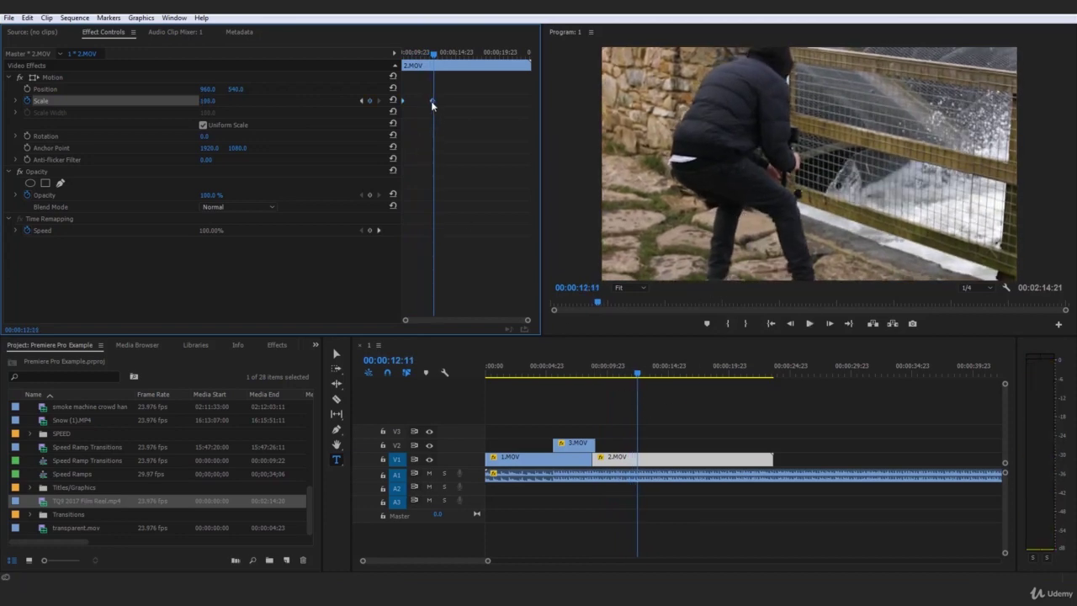
left_click_drag(430, 101, 454, 101)
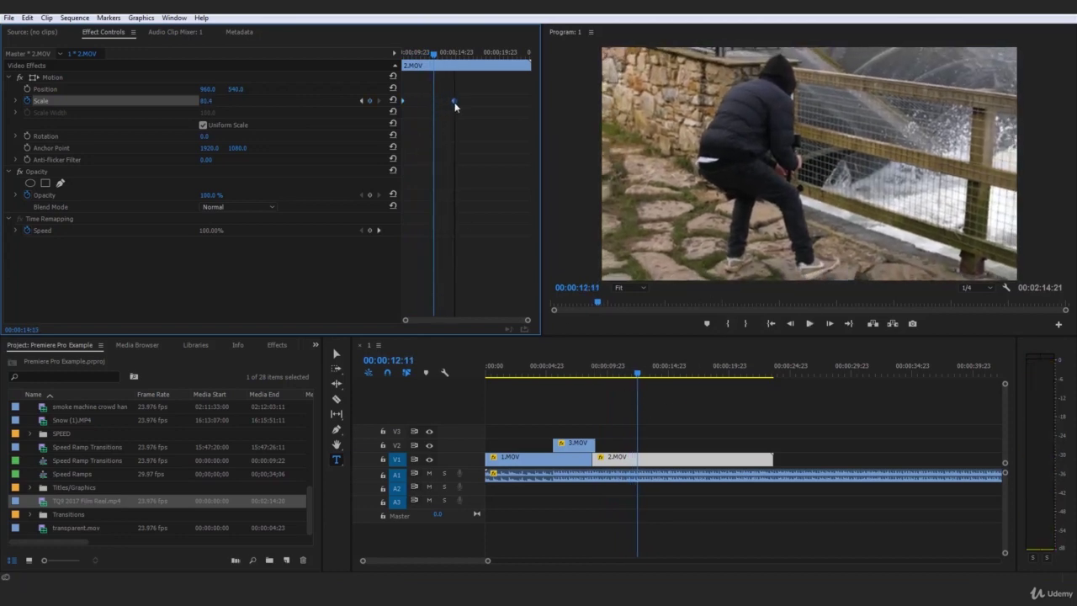
left_click(454, 52)
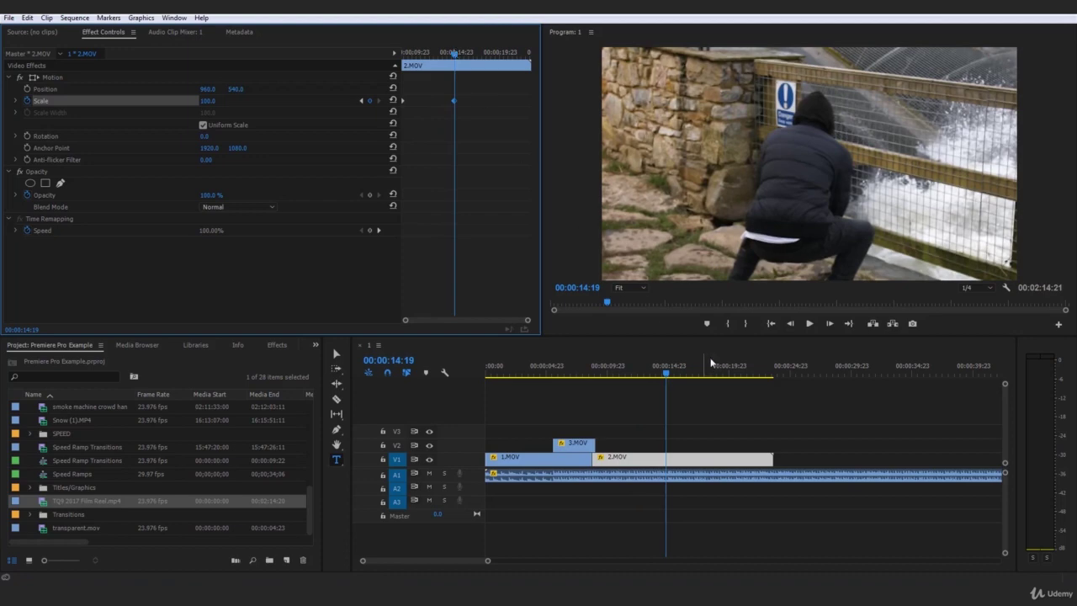
left_click_drag(666, 376, 659, 376)
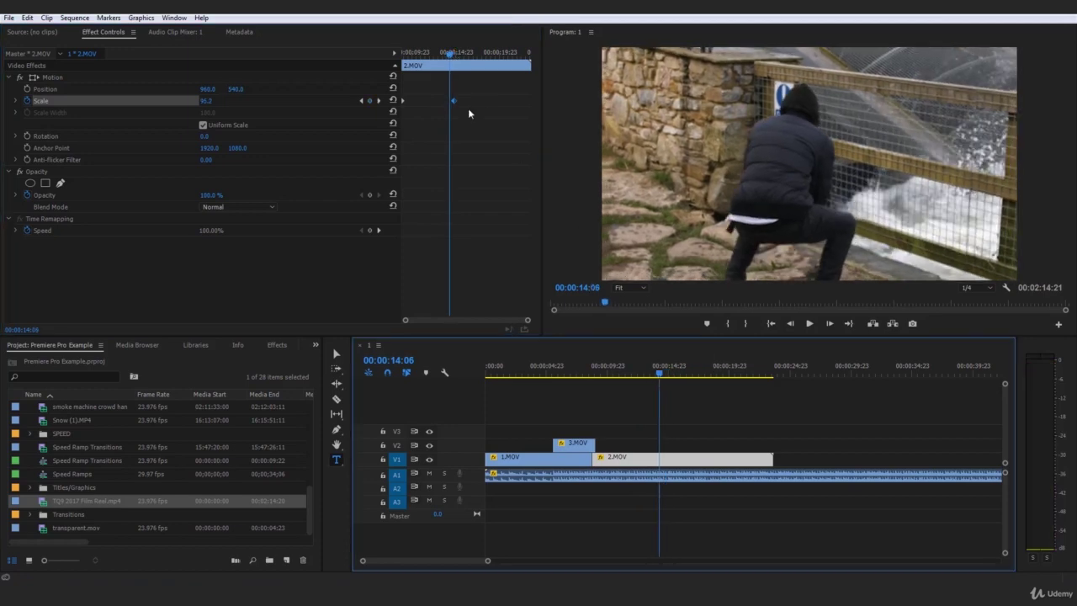
left_click_drag(454, 101, 449, 101)
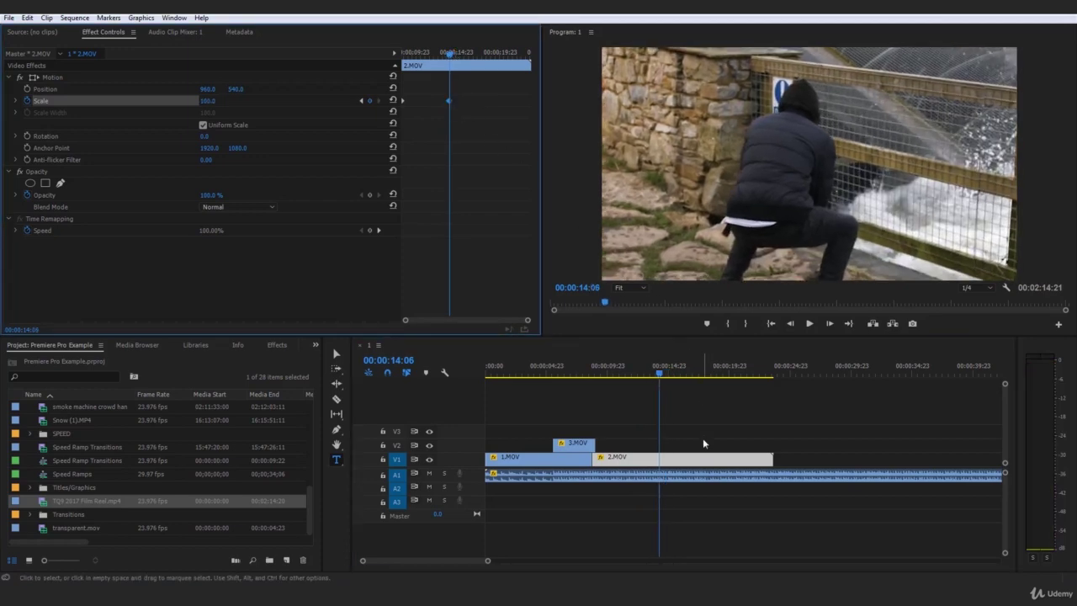
Return to the start of the sequence and render its timeline preview.
left_click_drag(503, 373, 474, 376)
left_click(74, 18)
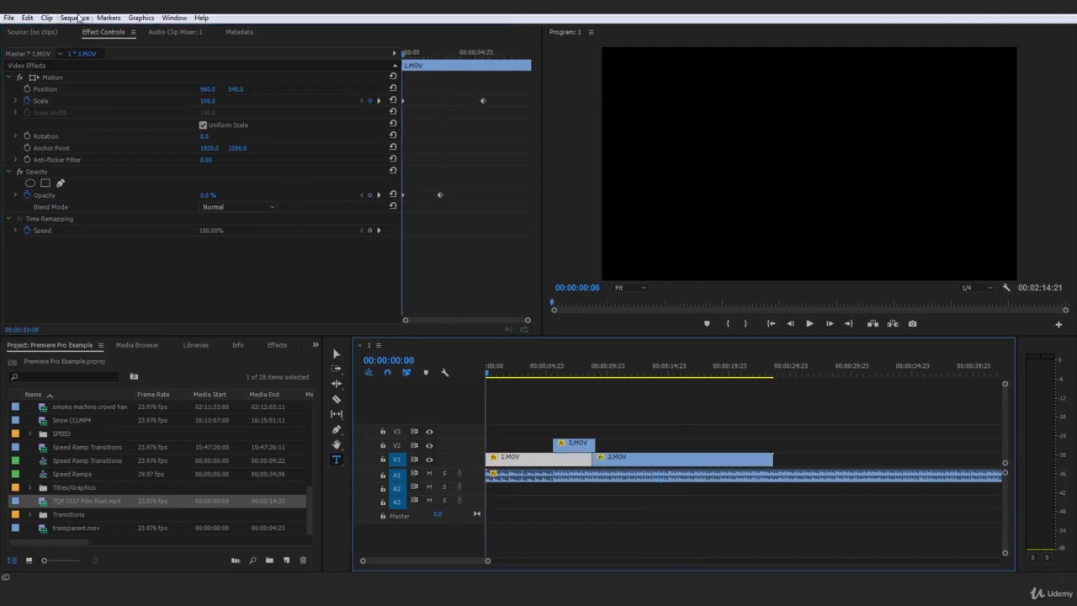
left_click(110, 61)
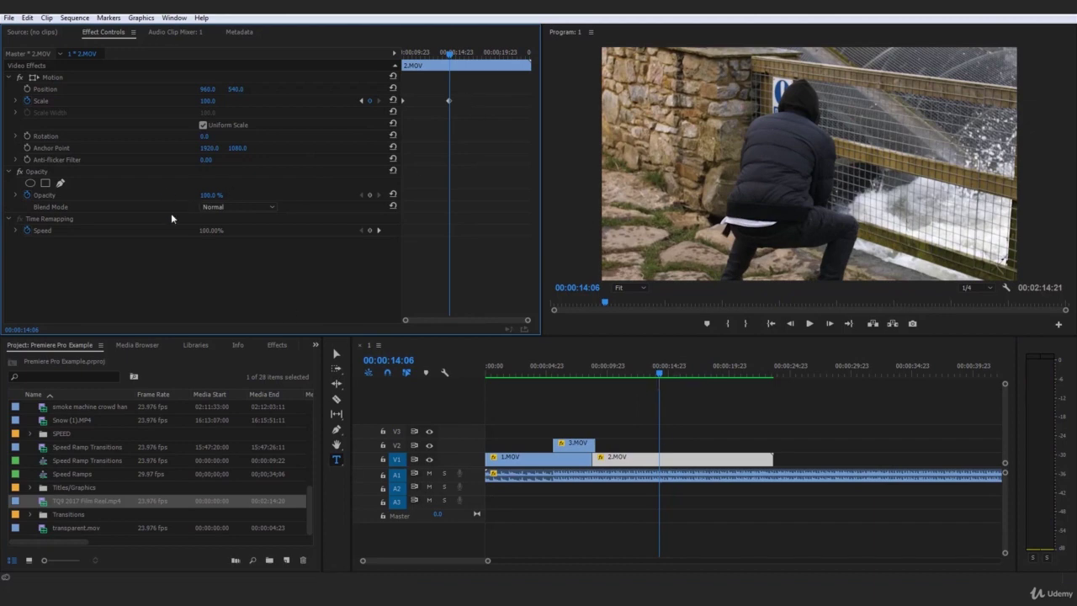
Keyframe a fade-out on 2.MOV with Opacity 100% at 00:00:11:16 and 0% at 00:00:14:06.
left_click_drag(443, 53, 427, 53)
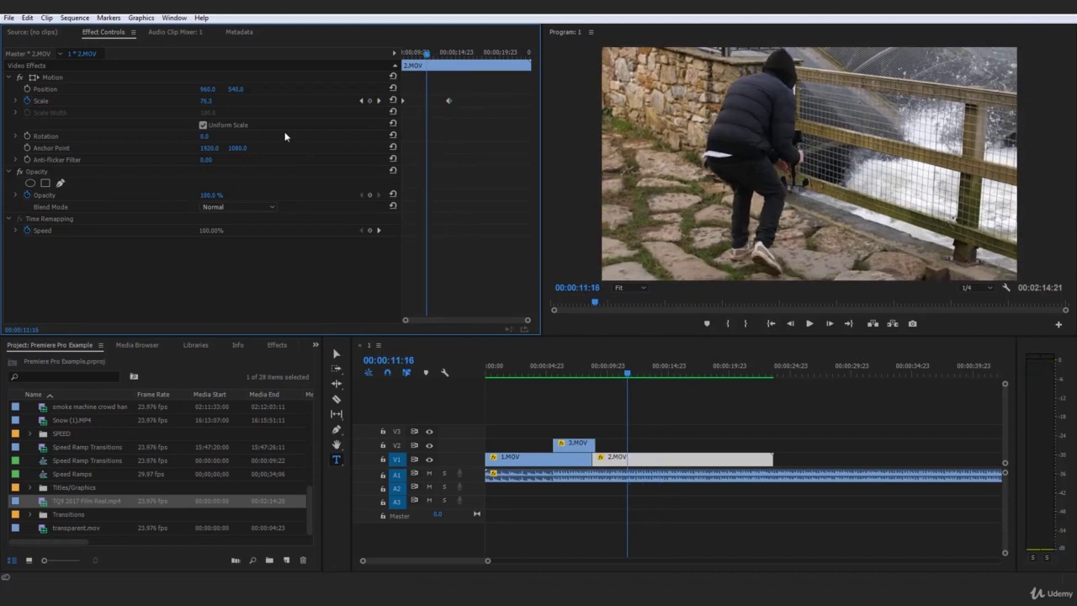
left_click(371, 195)
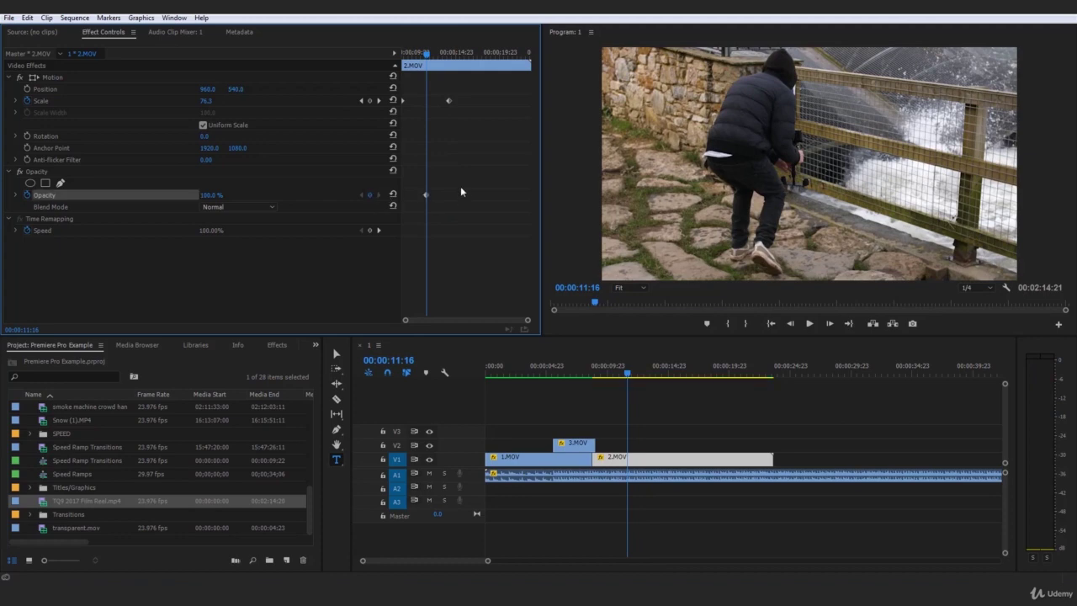
left_click(449, 53)
left_click_drag(217, 197, 133, 196)
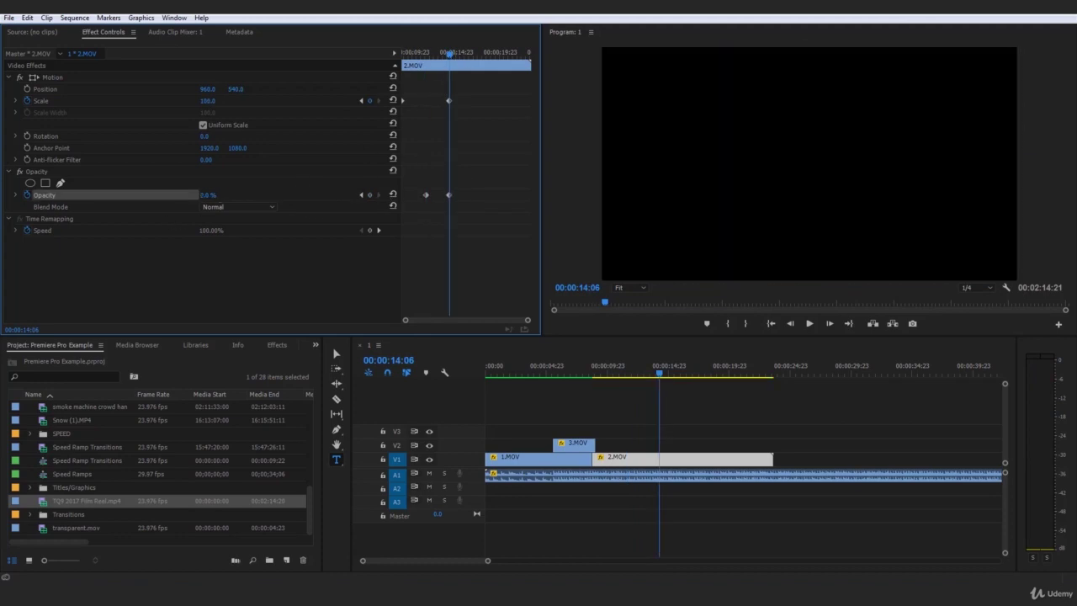
Cut 2.MOV at 00:00:14:06 and delete the part after the cut.
key("c")
left_click(661, 459)
key("v")
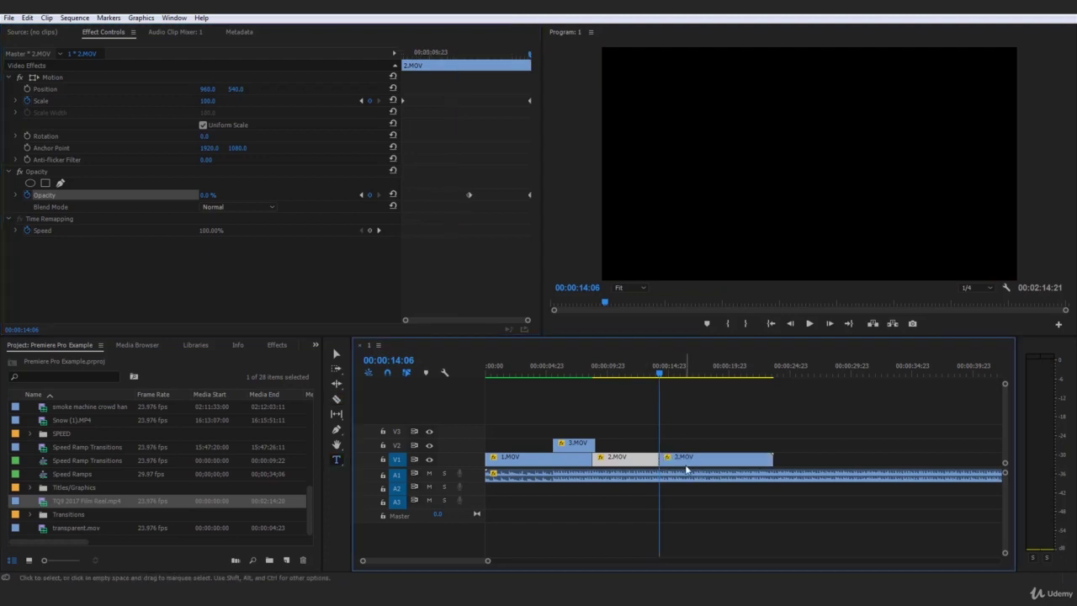
left_click(686, 465)
key("Delete")
Fade out the music with a Level keyframe at 00:00:11:16 and a Level of -35 dB at 00:00:14:06.
left_click(680, 478)
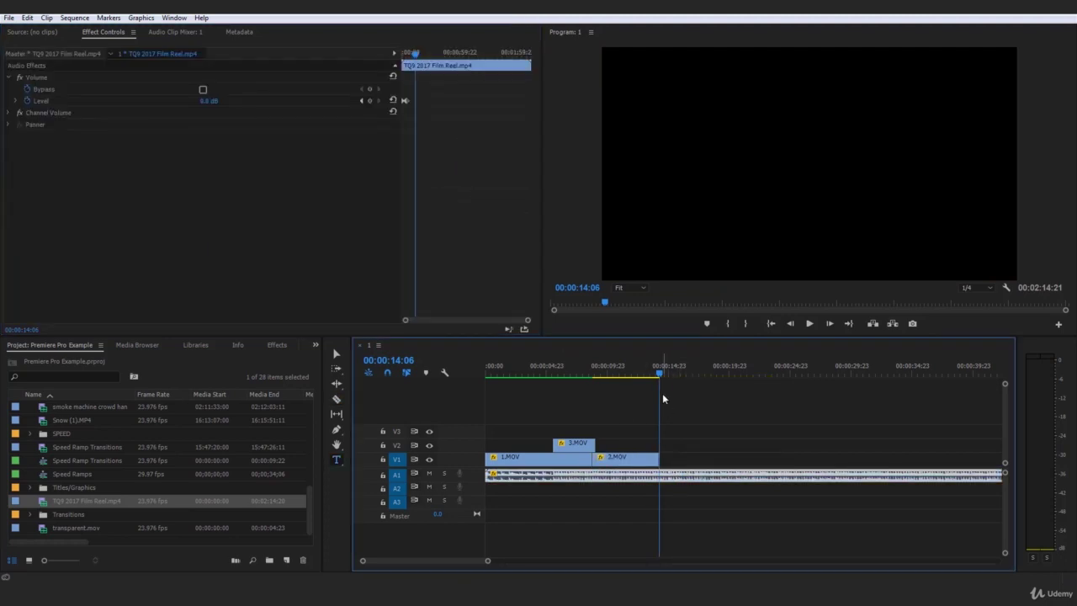
left_click(646, 461)
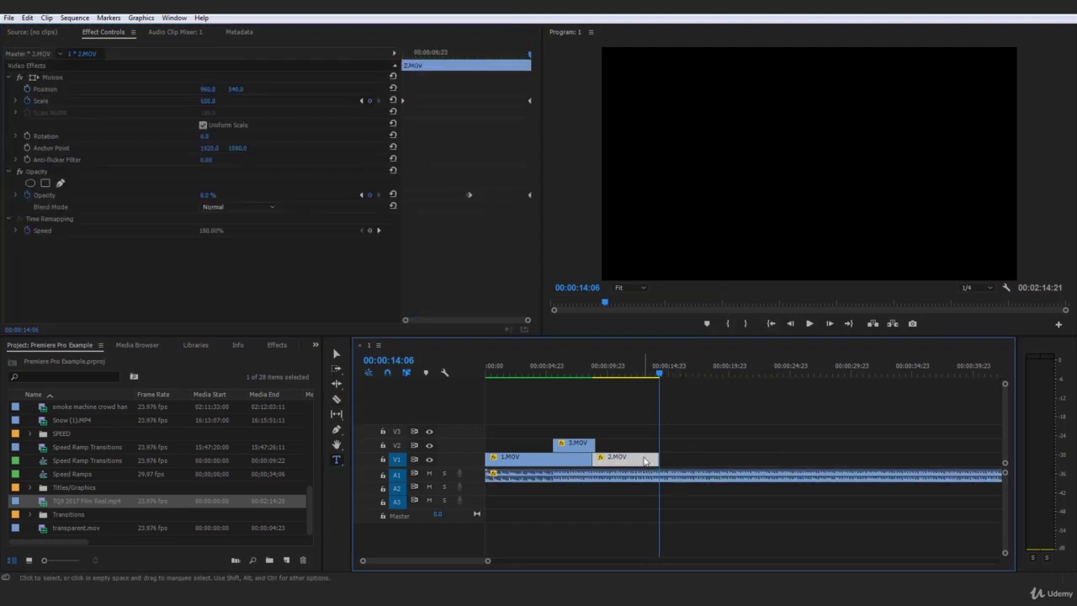
left_click(470, 52)
left_click(672, 478)
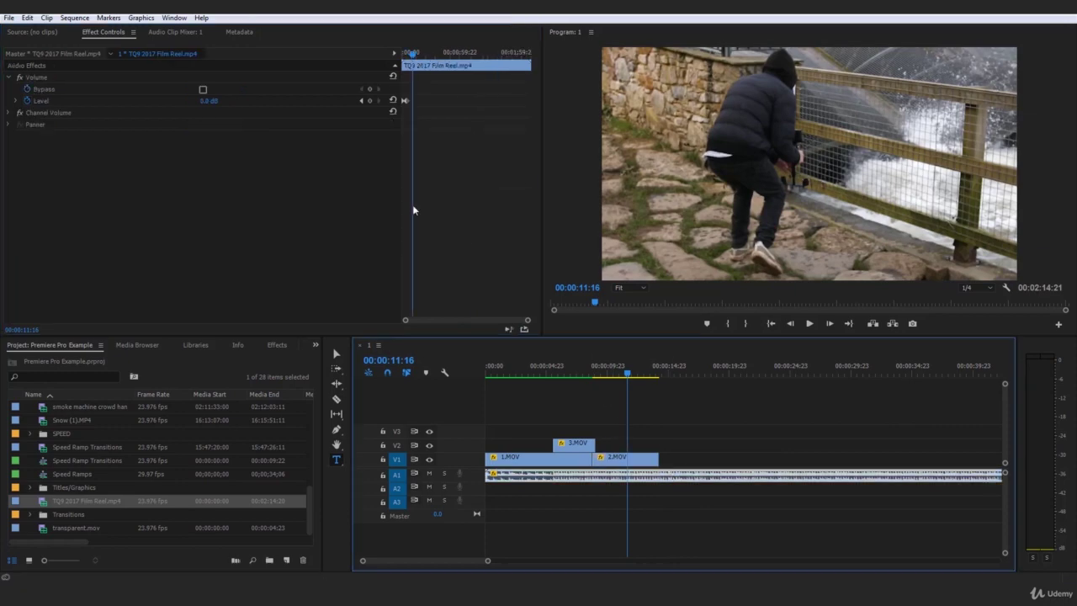
left_click(370, 102)
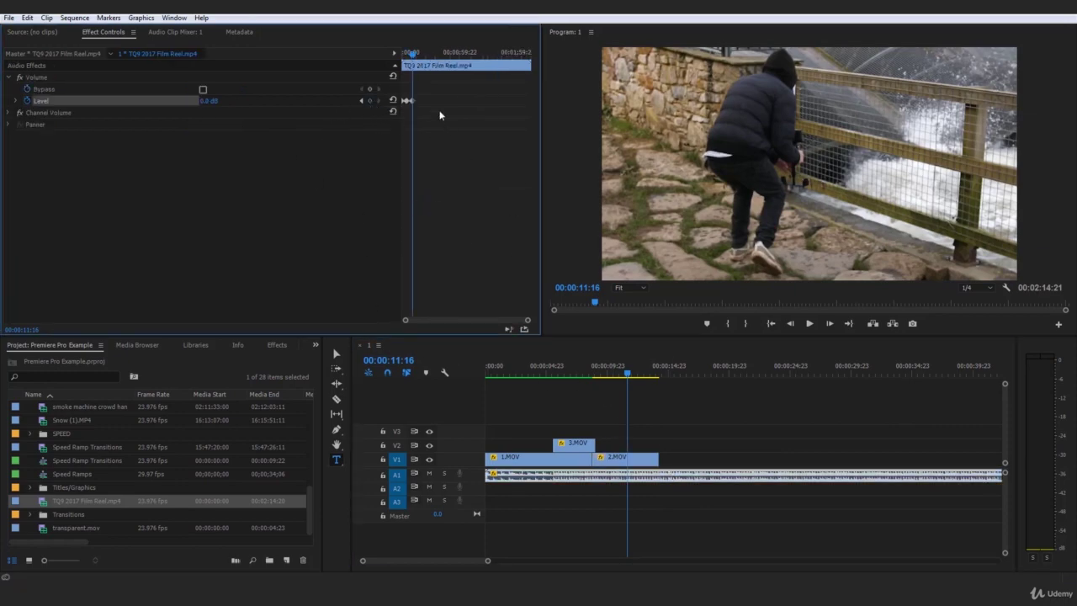
left_click(659, 373)
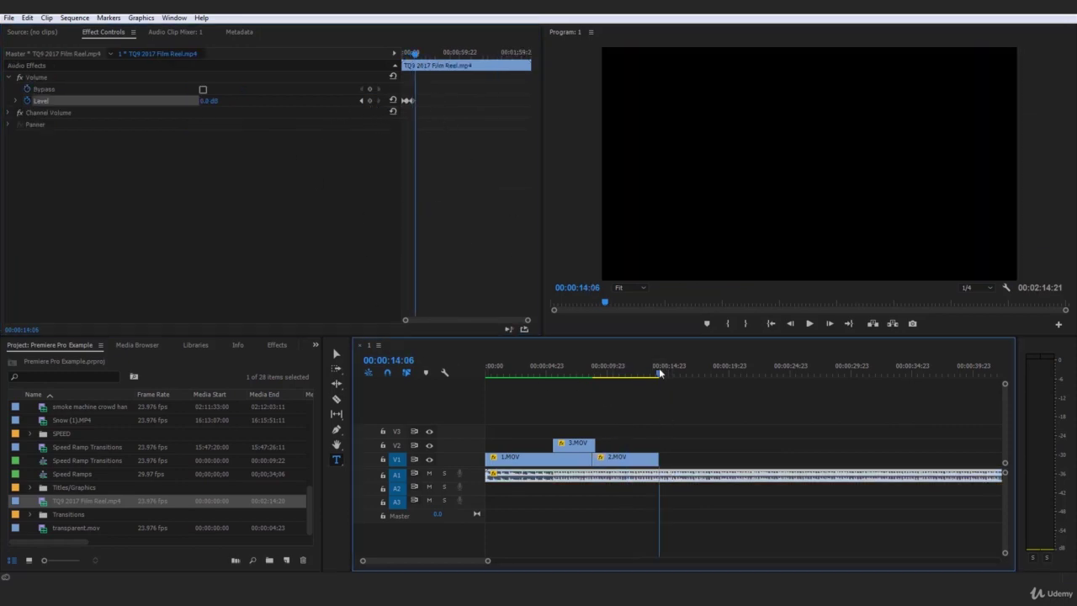
left_click(212, 101)
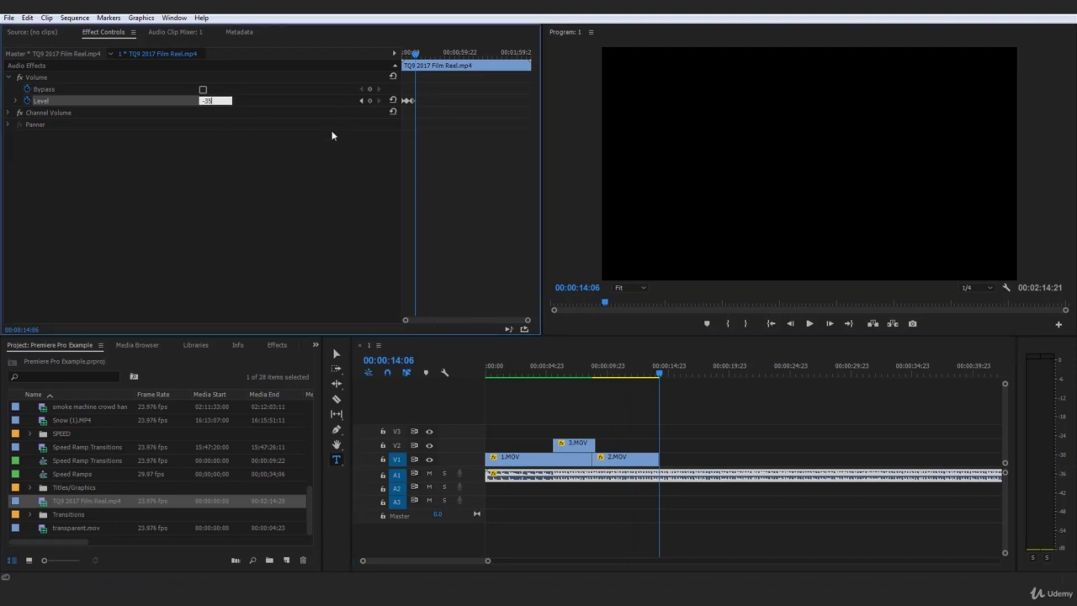
Cut the music at 00:00:14:06, delete the part after the cut, and mark the sequence's Out point there.
left_click(680, 477)
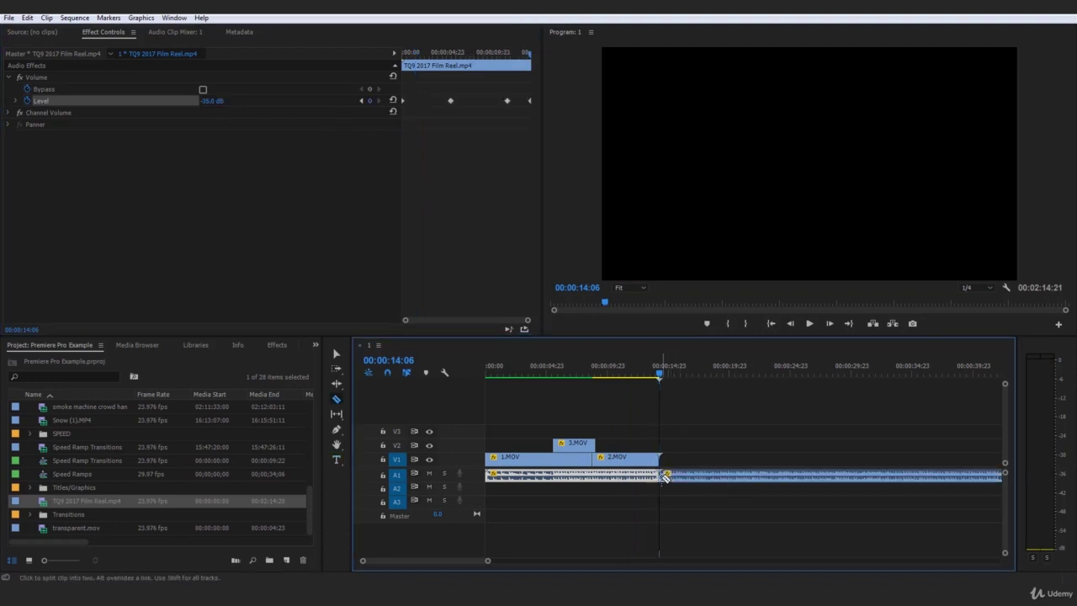
key("Delete")
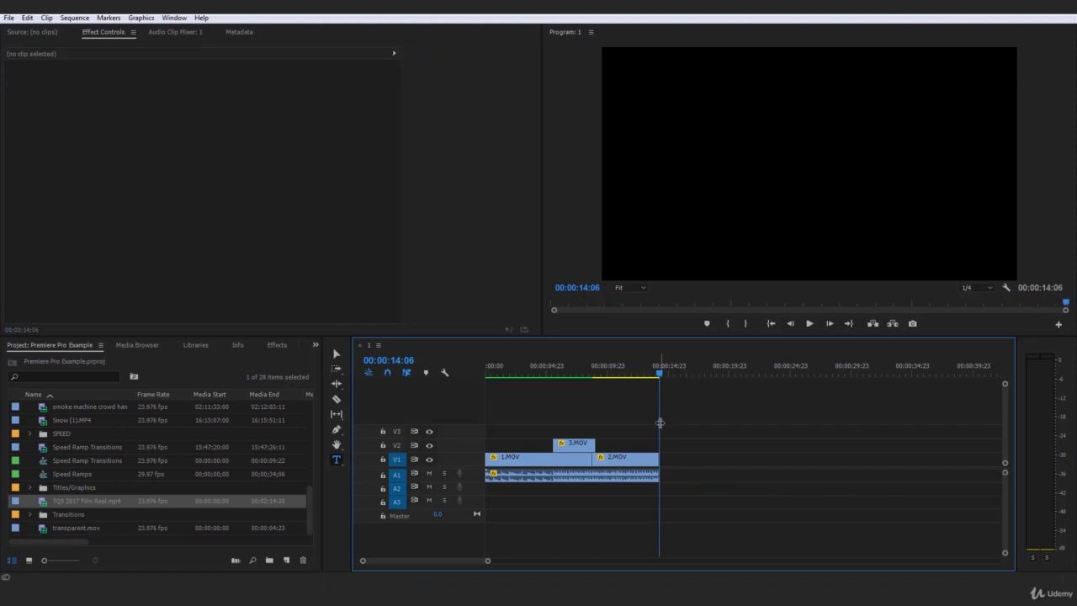
key("o")
Render the marked range of the sequence from 00:00:00:00 to the Out point.
left_click_drag(652, 374, 482, 367)
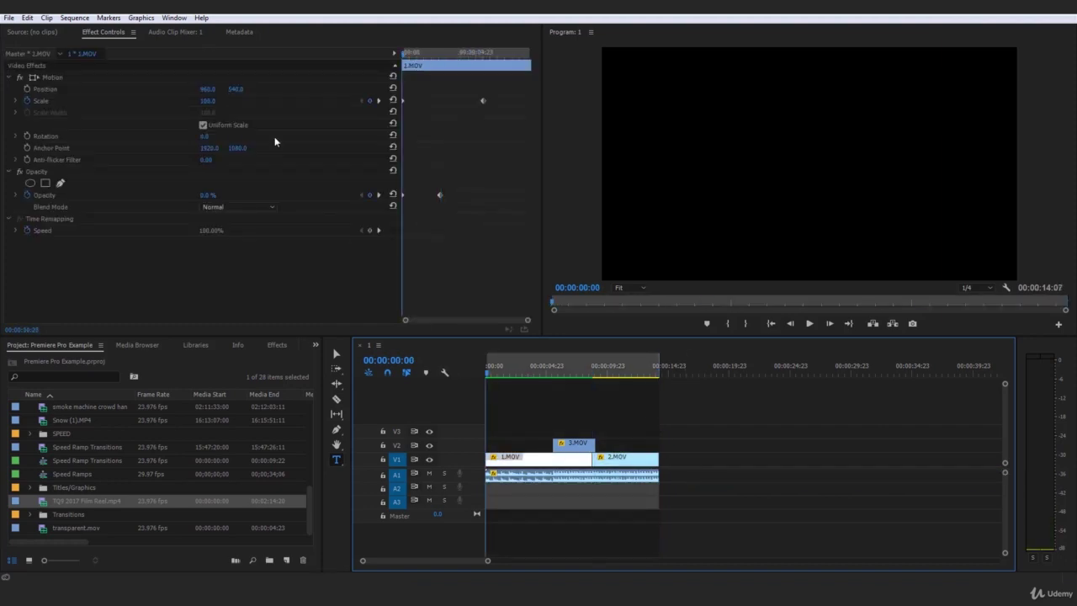
left_click(74, 17)
left_click(116, 61)
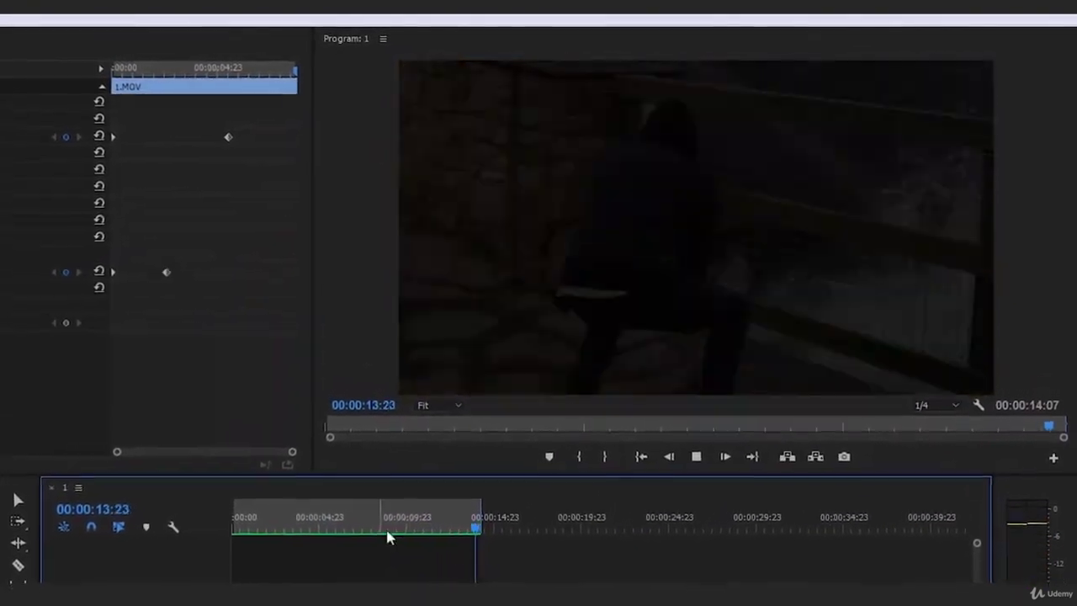
Play back the transition into 3.MOV, then inspect that clip's Scale and Opacity keyframes at its start, 00:00:05:14.
left_click_drag(328, 520, 338, 519)
key("space")
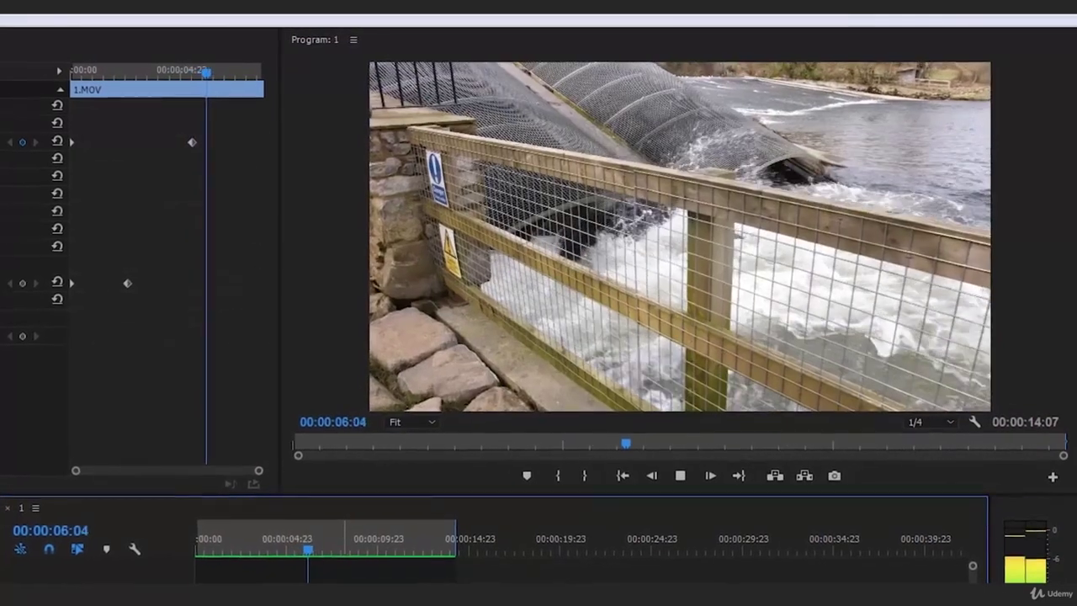
key("space")
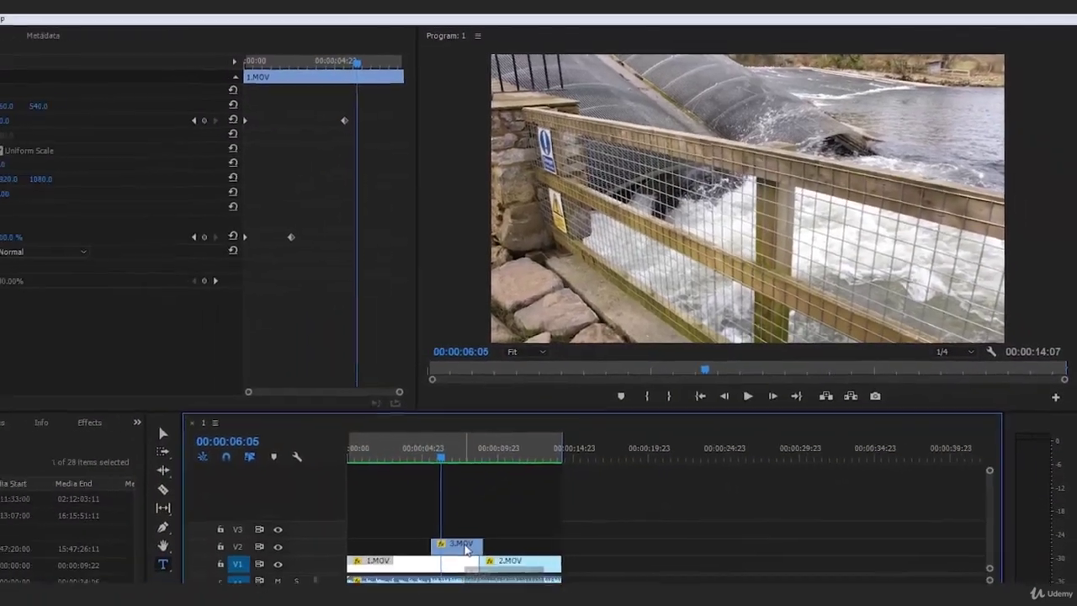
left_click_drag(465, 548, 463, 547)
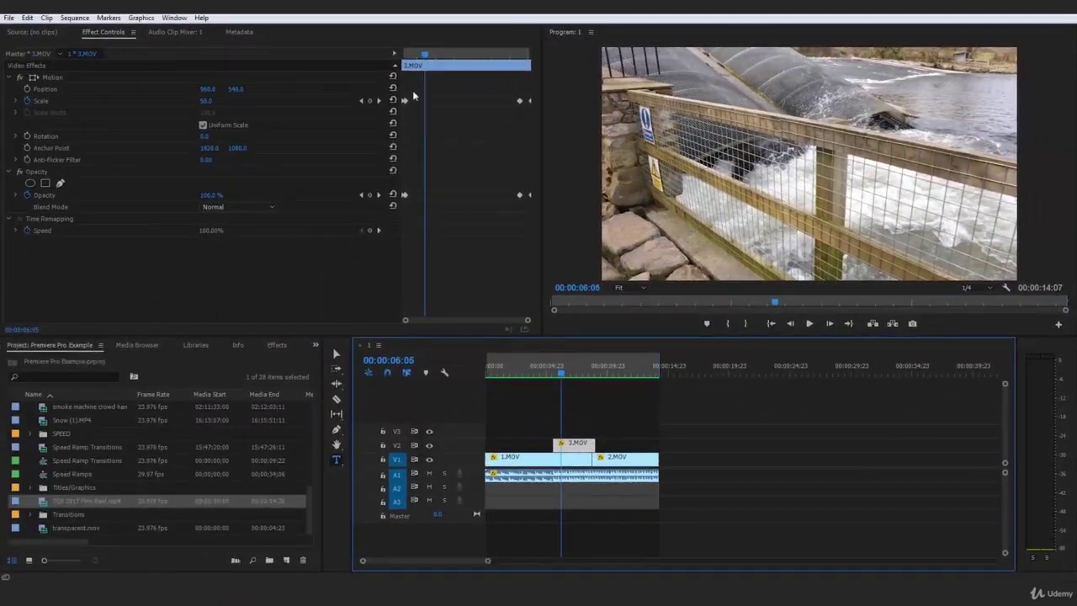
left_click(406, 53)
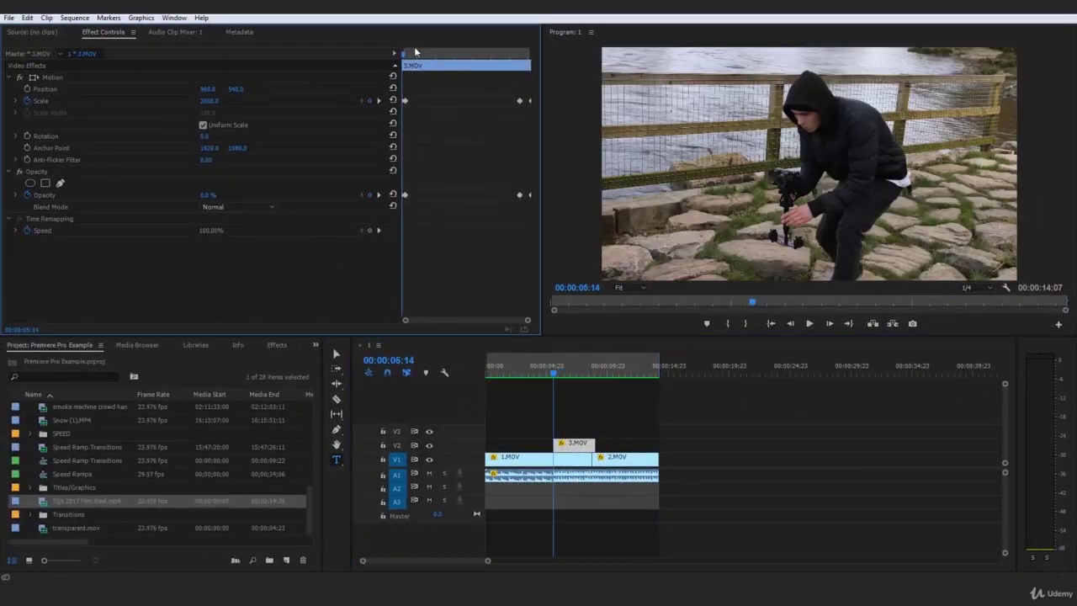
Deselect 3.MOV and play the rendered sequence from the beginning.
left_click(764, 408)
key("Home")
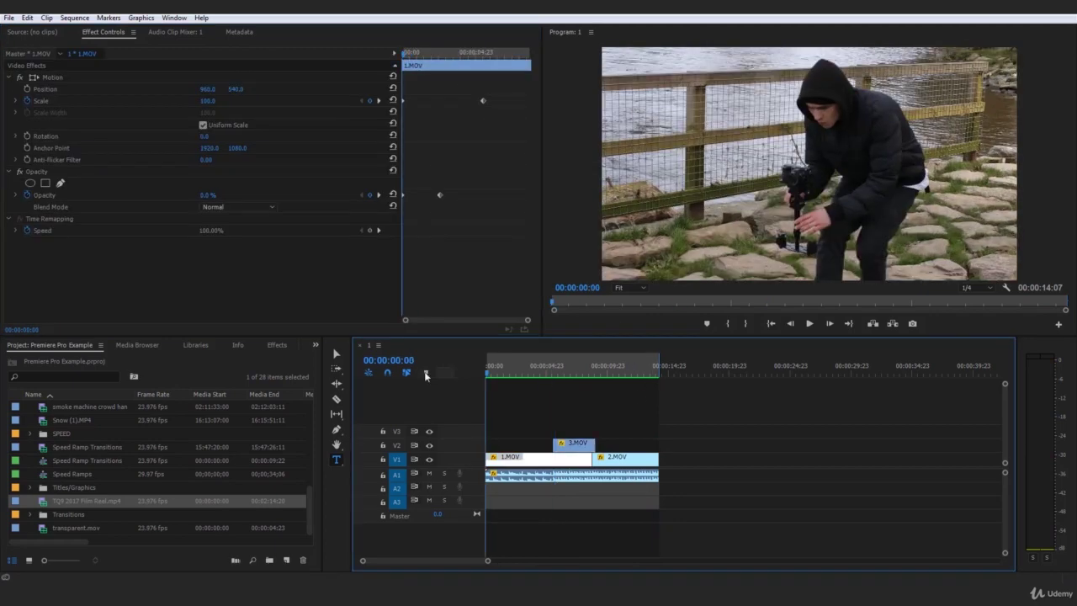
key("space")
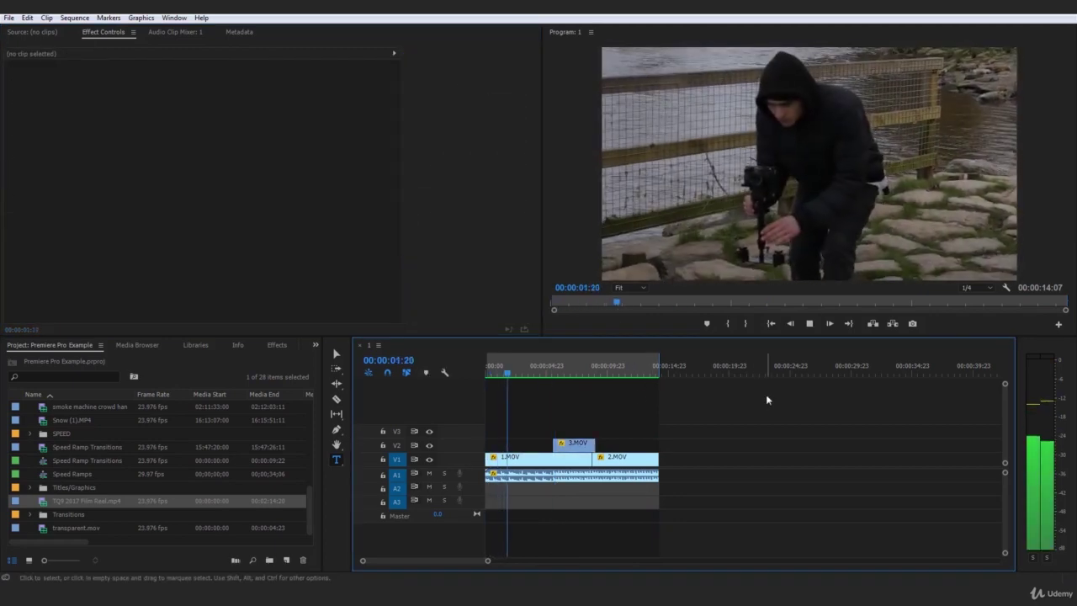